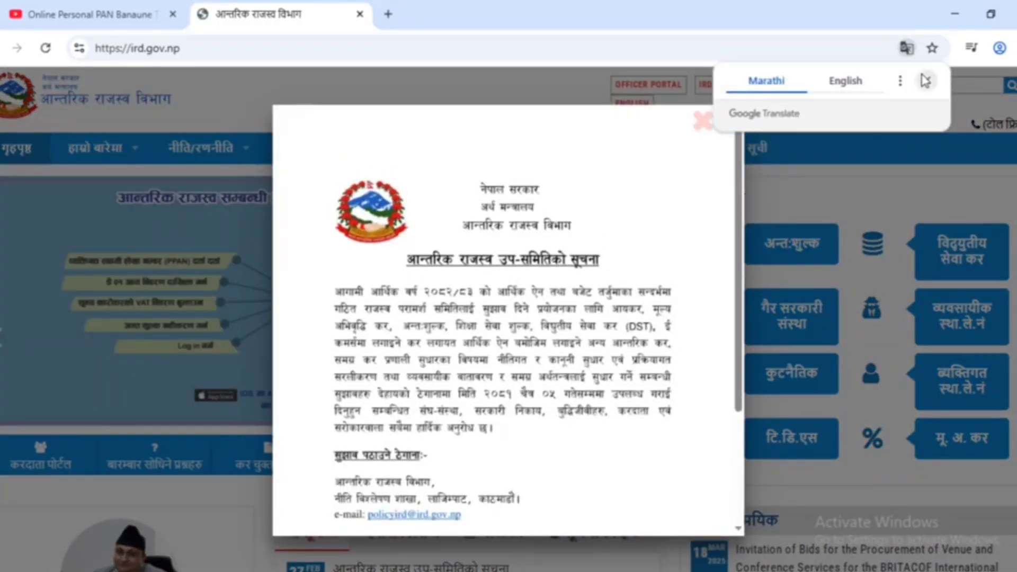
# Open the frequently asked questions page and browse the Income Tax category's questions.
pyautogui.click(926, 81)
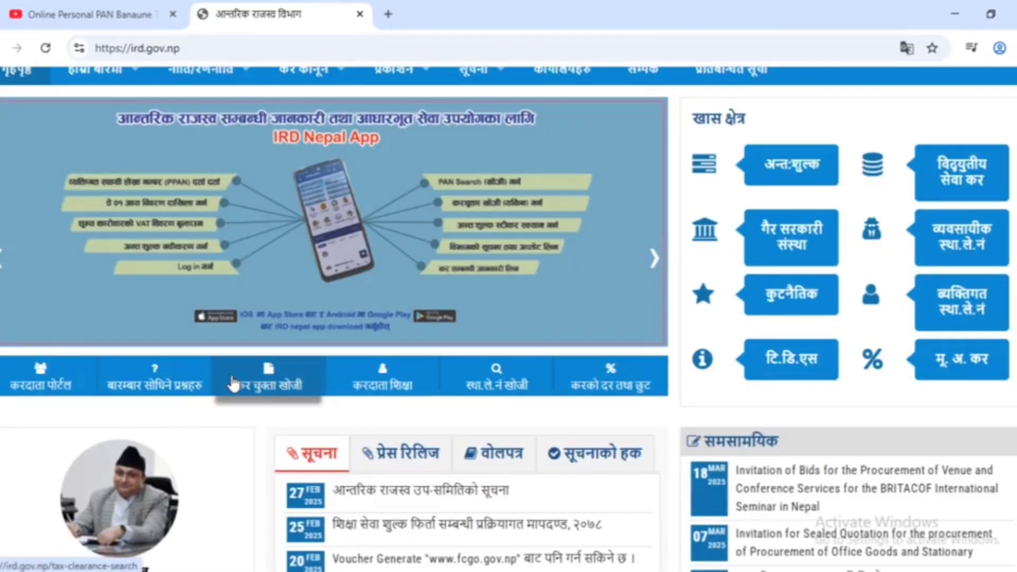
pyautogui.click(191, 374)
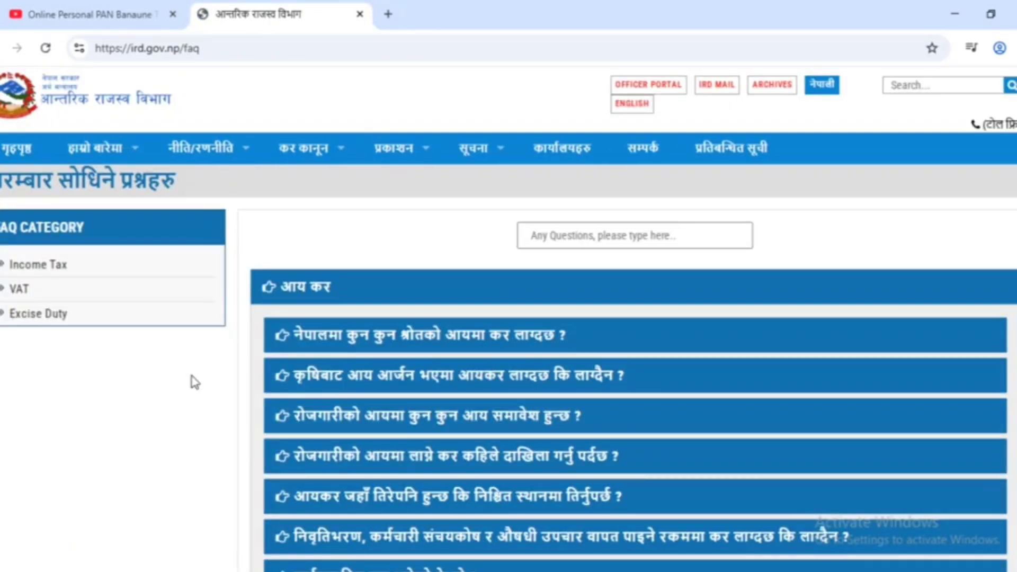
pyautogui.click(137, 266)
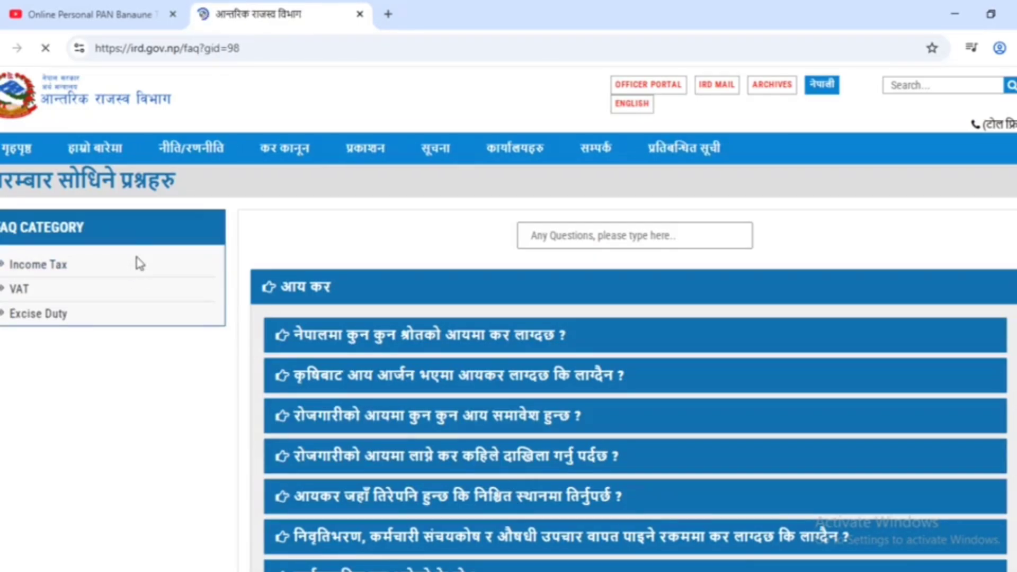
pyautogui.scroll(-3, 568, 339)
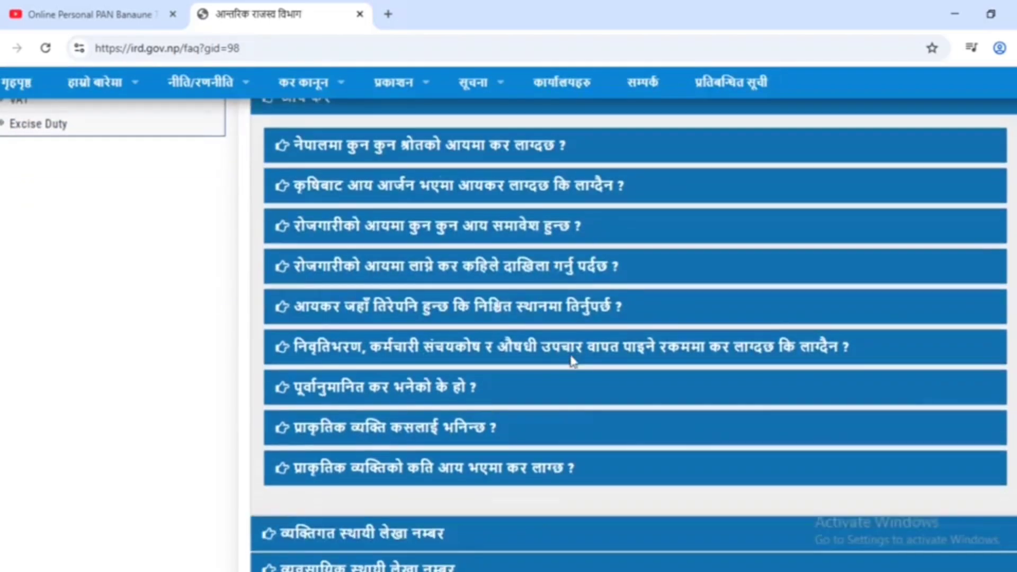
pyautogui.scroll(-3, 572, 363)
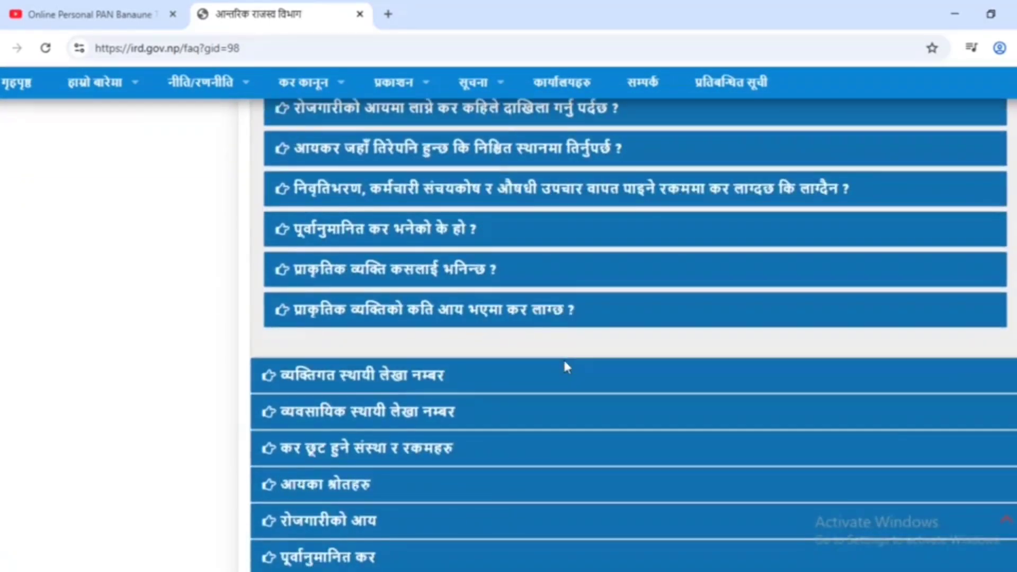
pyautogui.scroll(7, 564, 362)
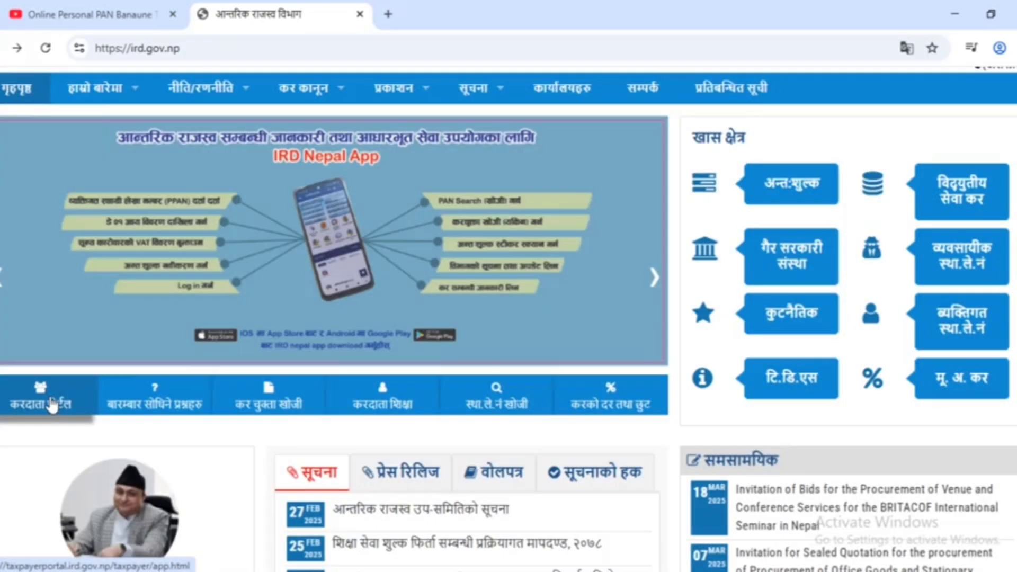
# Open the Taxpayer Portal and start an Application For Registration under Registration (PAN, VAT, EXCISE).
pyautogui.click(52, 403)
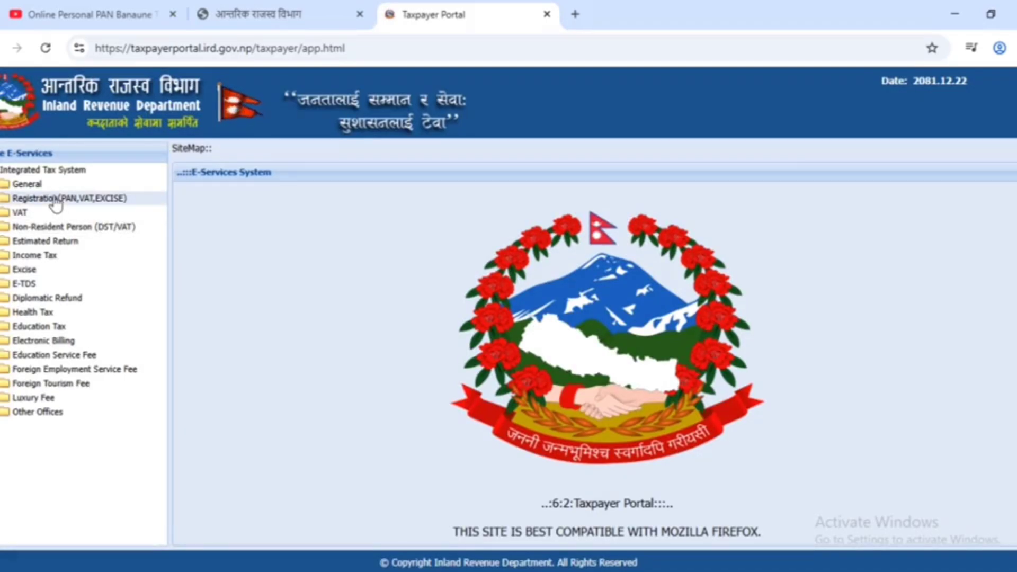
pyautogui.click(55, 200)
pyautogui.click(93, 214)
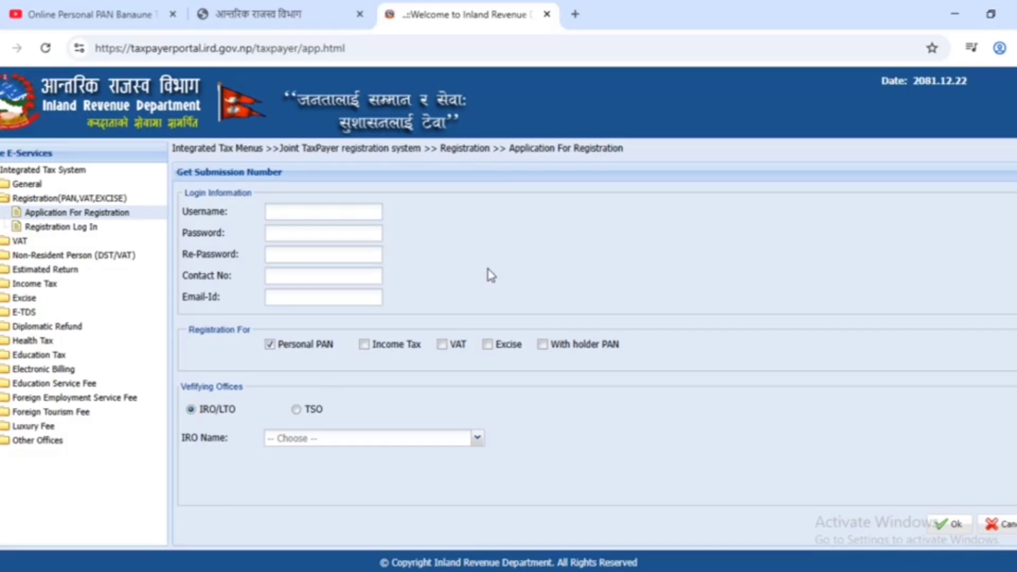
# Enter the applicant's full name as the username for the registration.
pyautogui.click(307, 217)
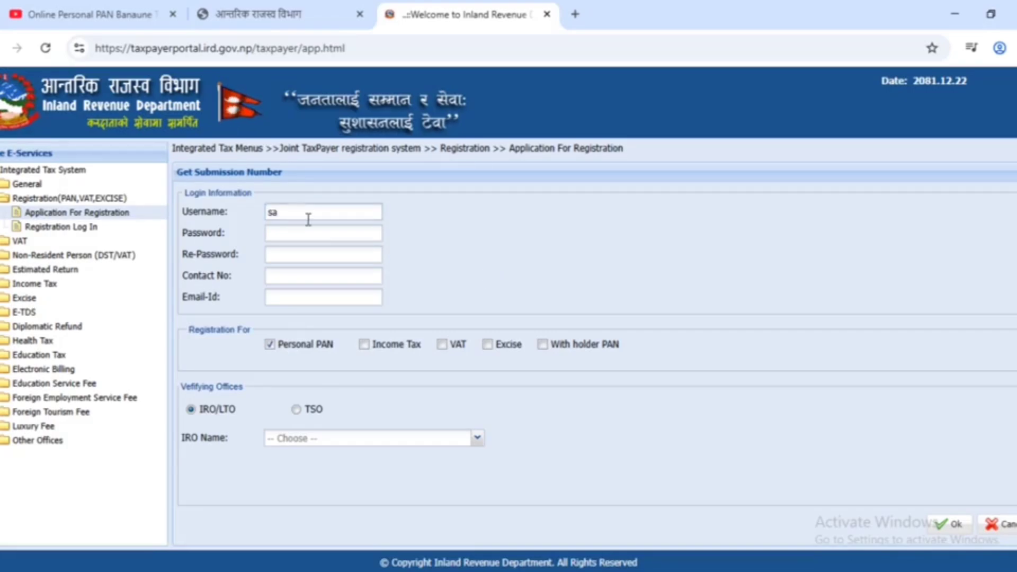
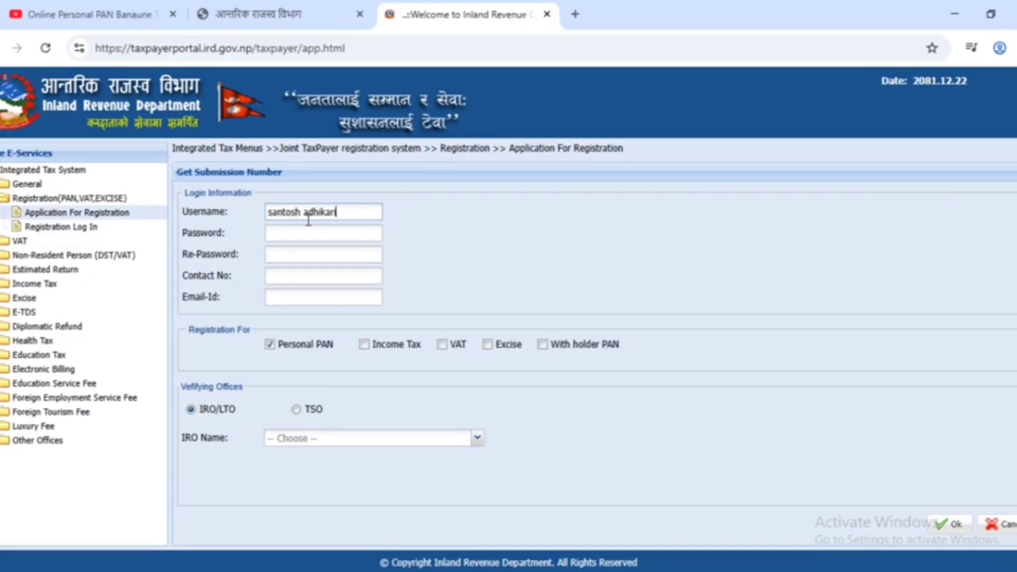
# Enter the account password and repeat it in the Re-Password field.
pyautogui.click(325, 229)
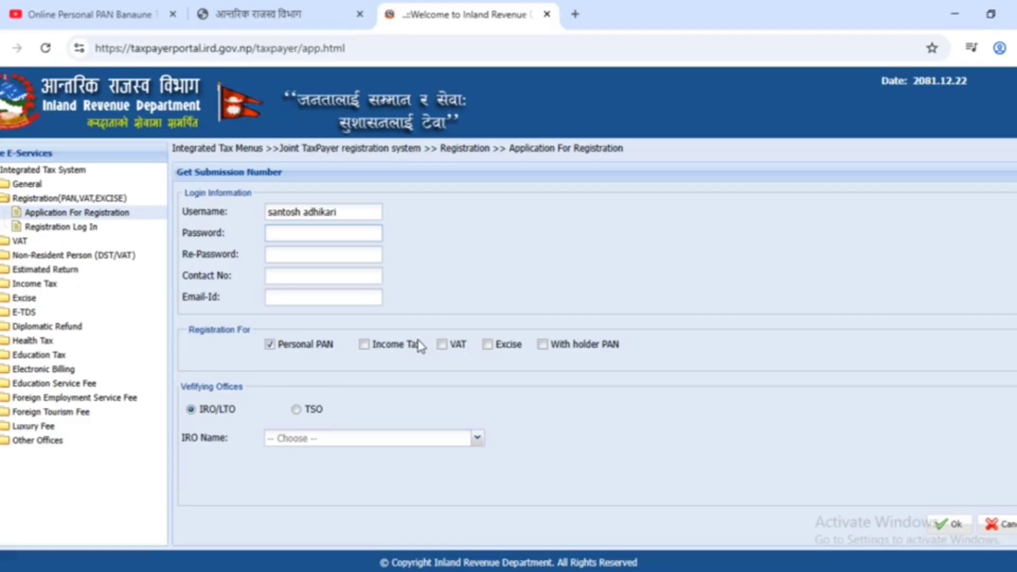
pyautogui.write('••••••')
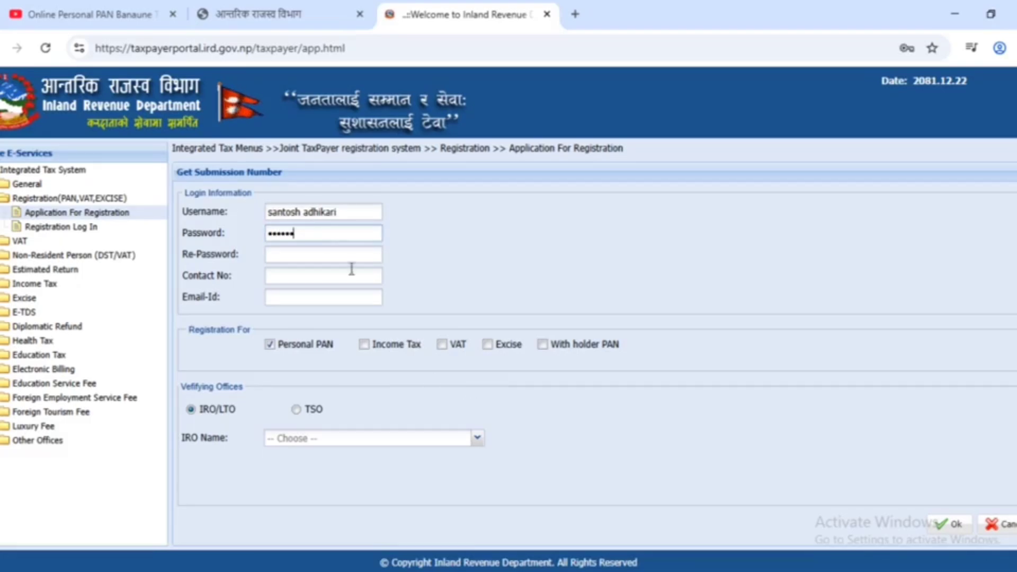
pyautogui.click(320, 254)
pyautogui.write('•••')
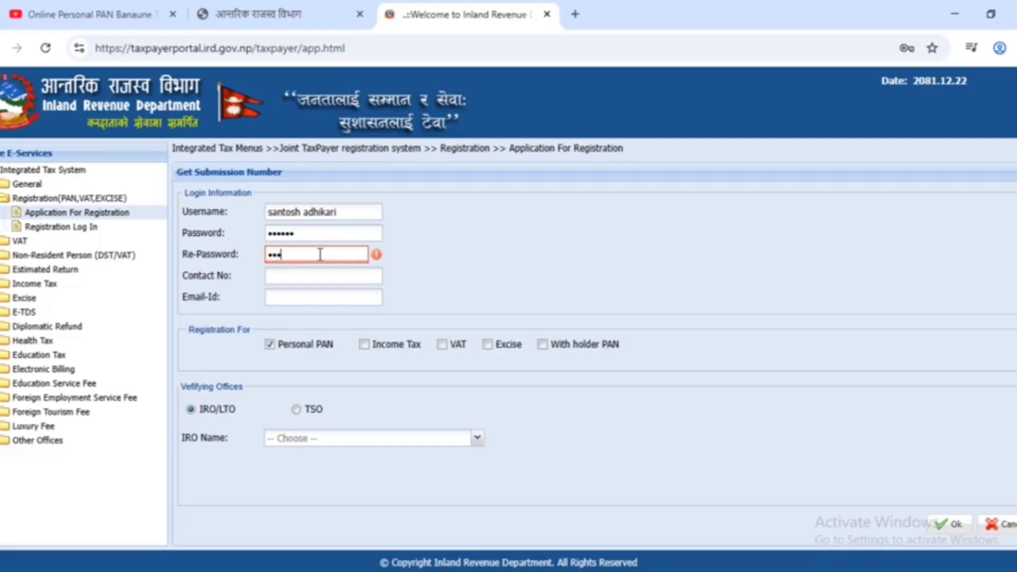
pyautogui.write('•••')
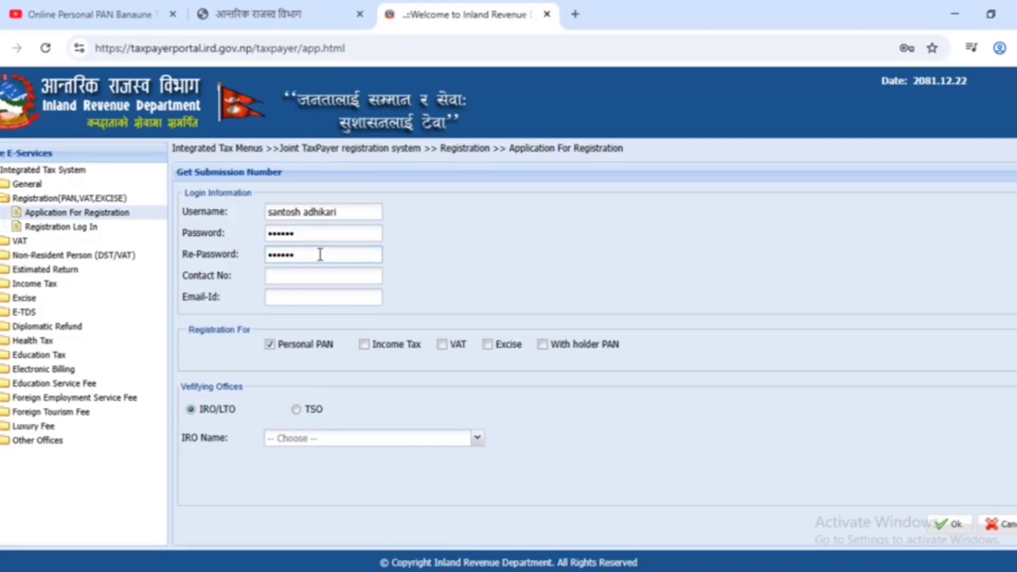
# Fill in the applicant's contact phone number and e-mail address.
pyautogui.click(305, 281)
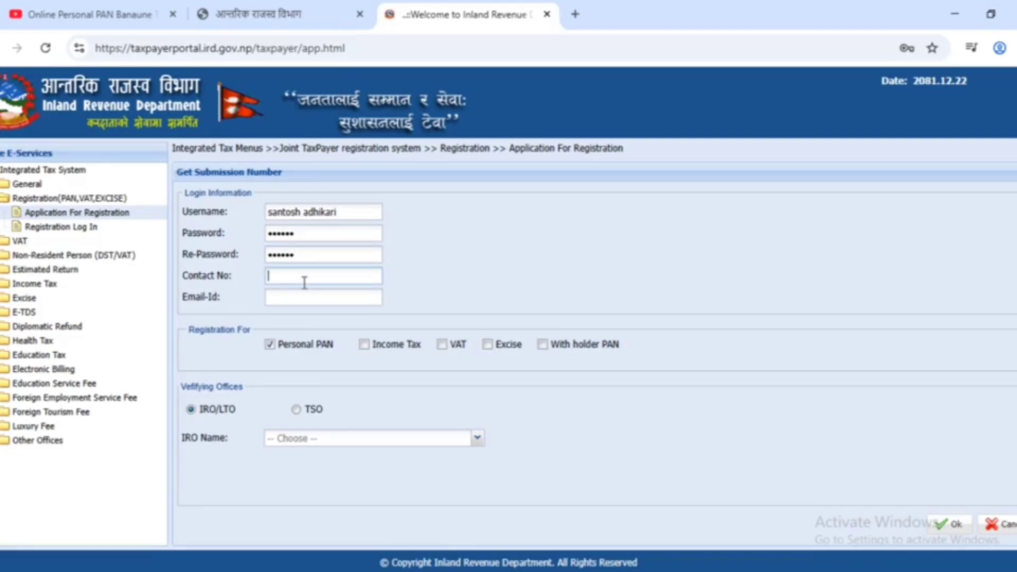
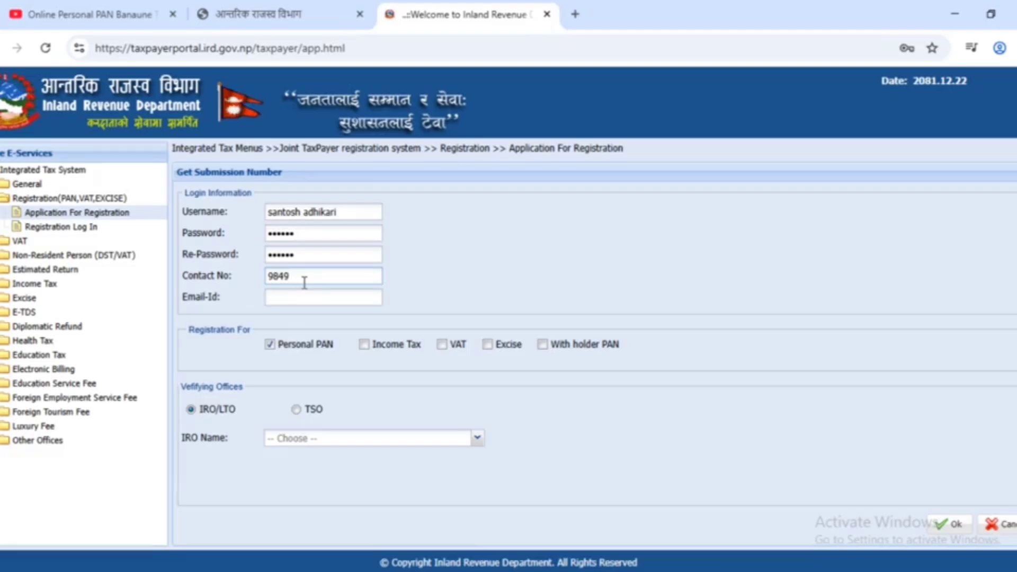
pyautogui.click(302, 297)
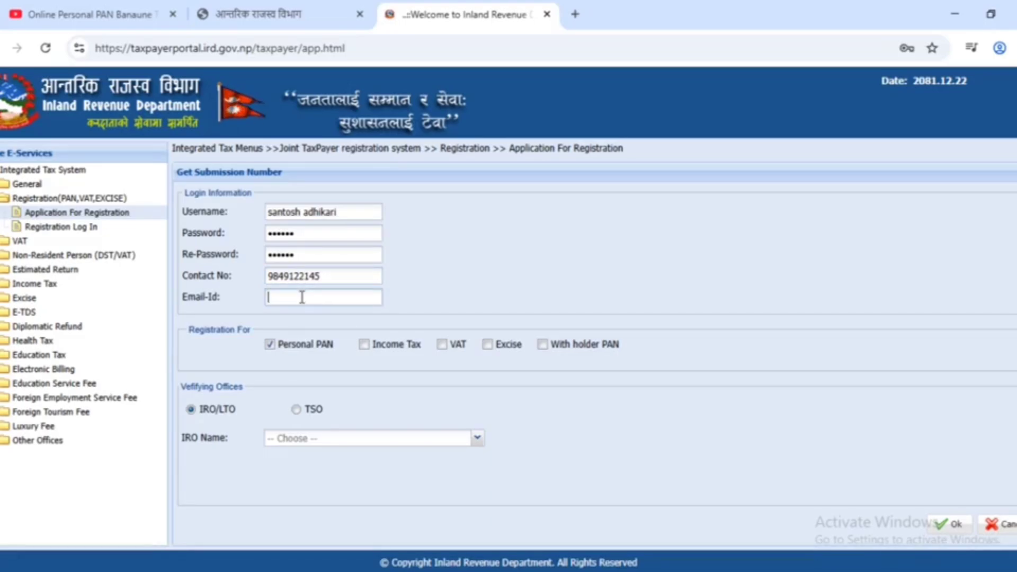
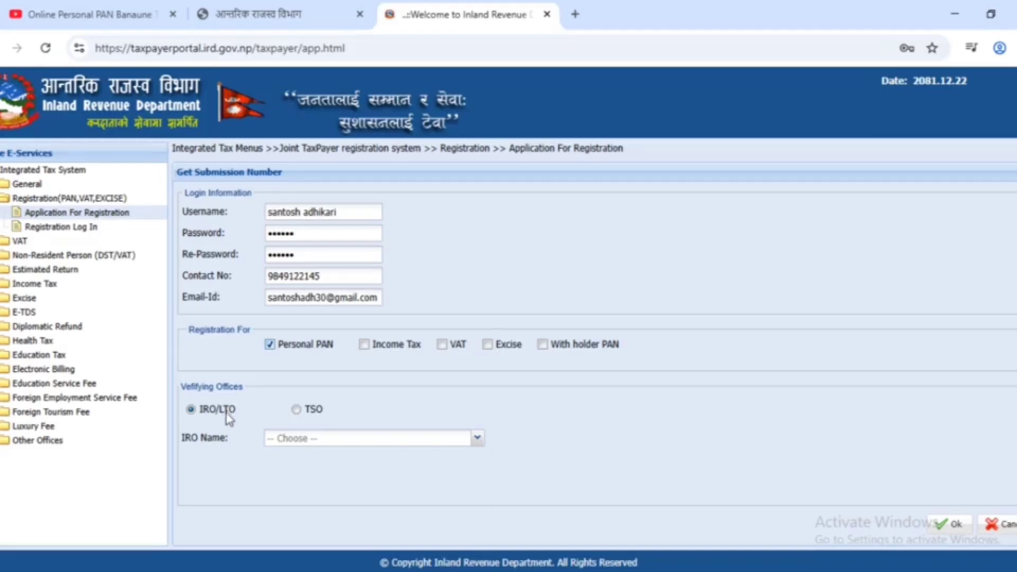
# Choose आ.रा.का. कलंकी as the verifying IRO office and submit the registration application.
pyautogui.click(286, 443)
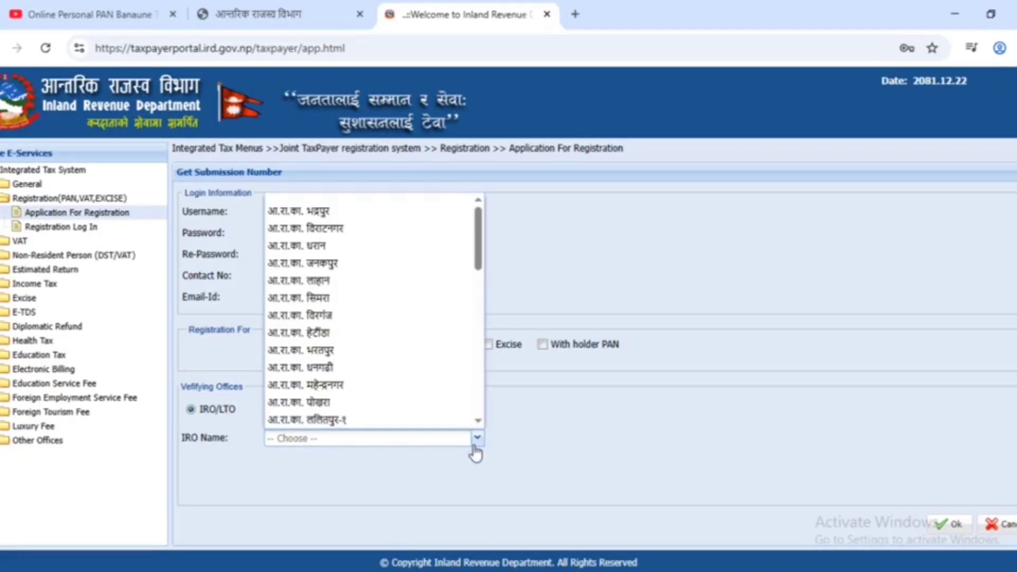
pyautogui.scroll(-4, 434, 391)
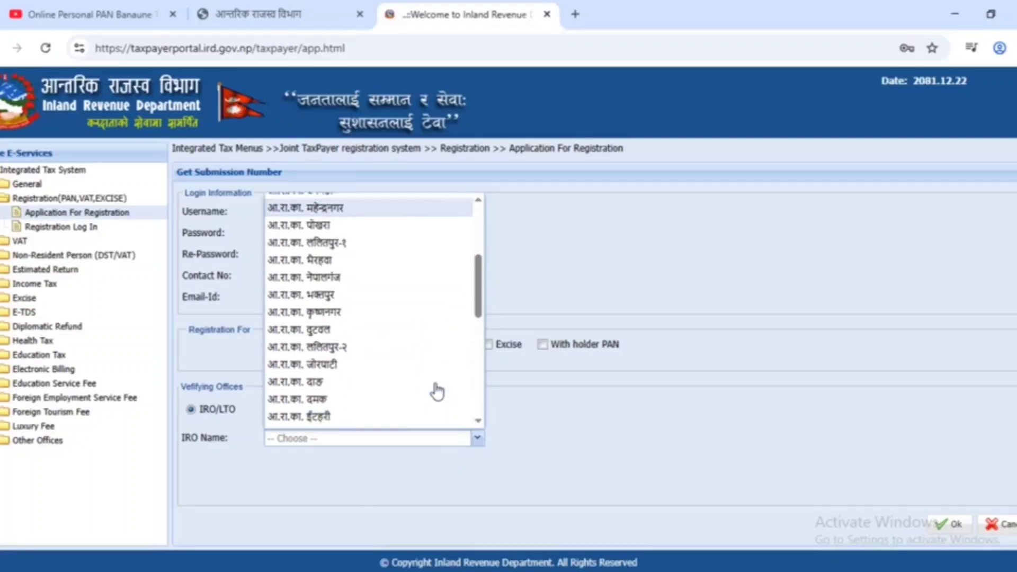
pyautogui.scroll(-2, 437, 392)
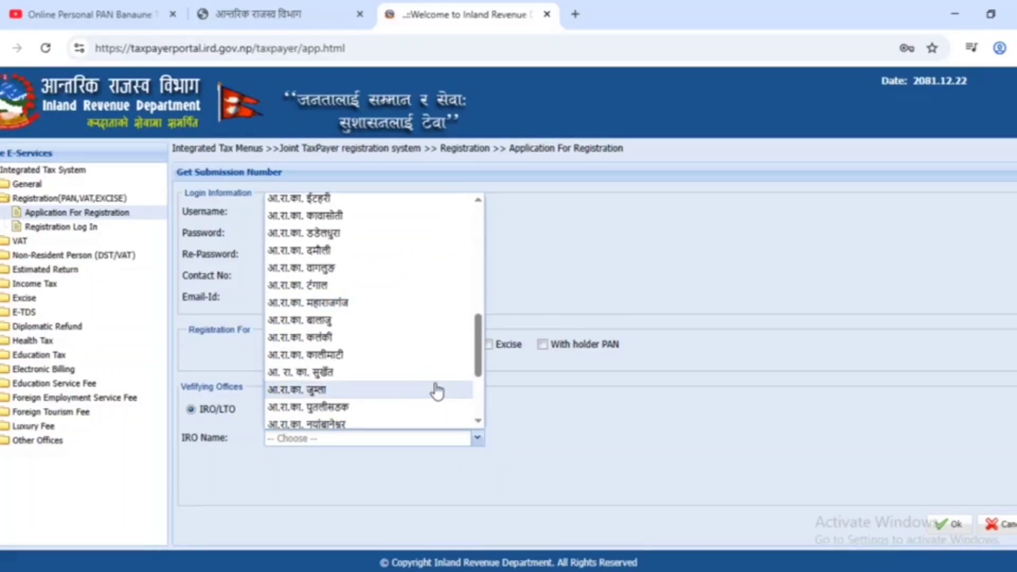
pyautogui.click(412, 345)
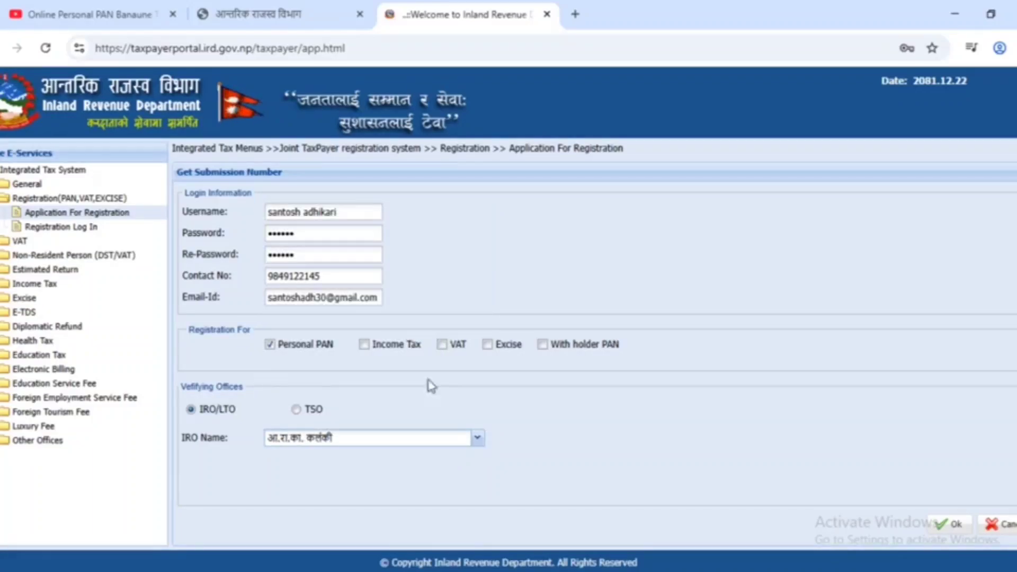
pyautogui.click(948, 525)
# Save the password in the browser and continue to the person registration form.
pyautogui.click(479, 353)
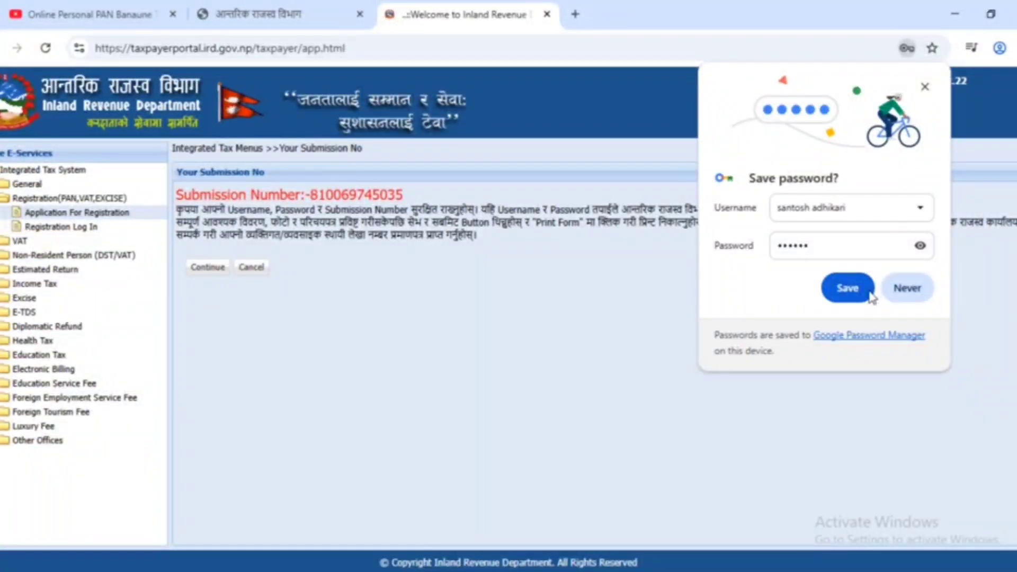
pyautogui.click(847, 288)
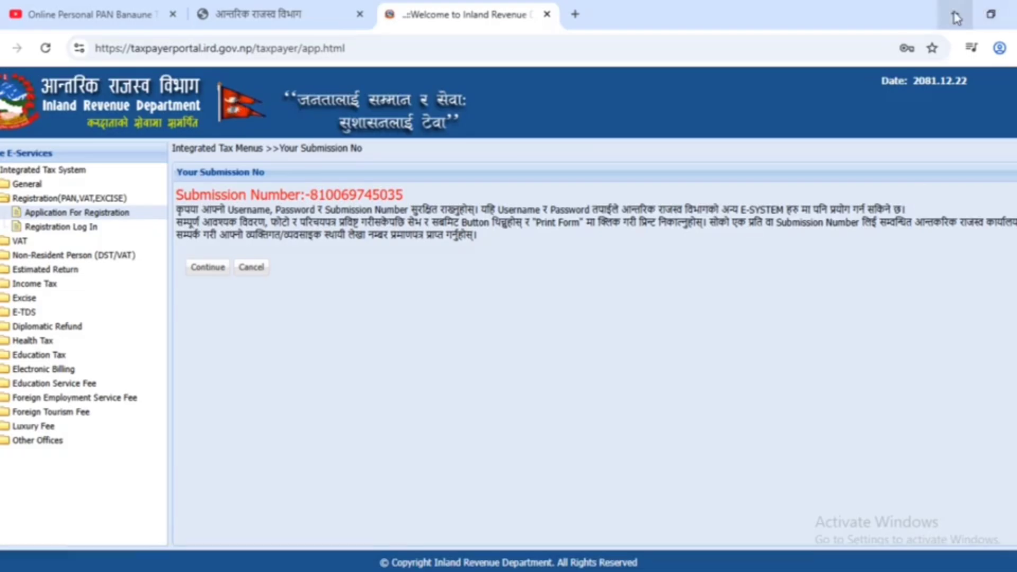
pyautogui.click(208, 268)
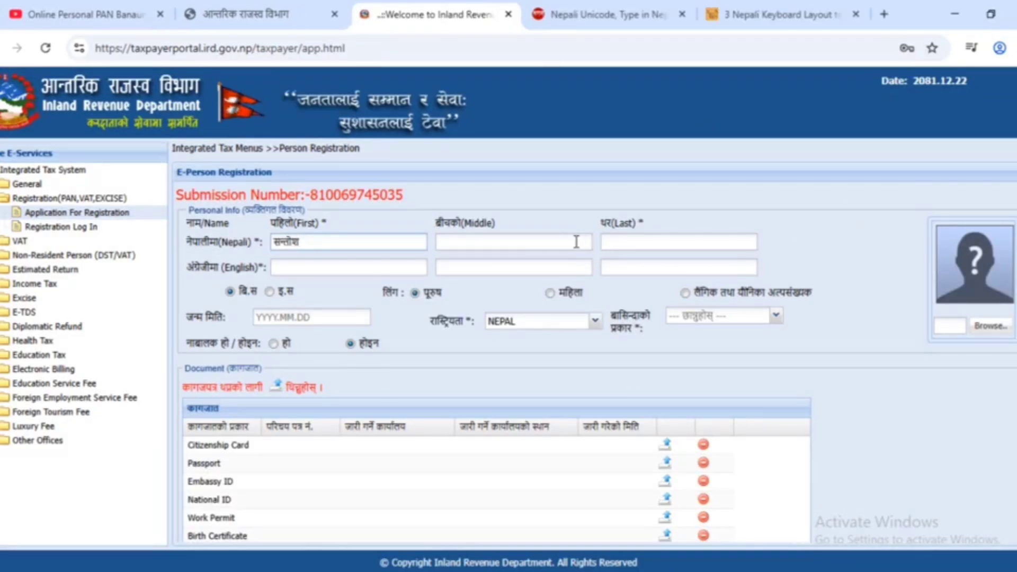
# Enter the applicant's first and last names in both the Nepali and English name fields.
pyautogui.click(624, 246)
pyautogui.write('अधिकारि')
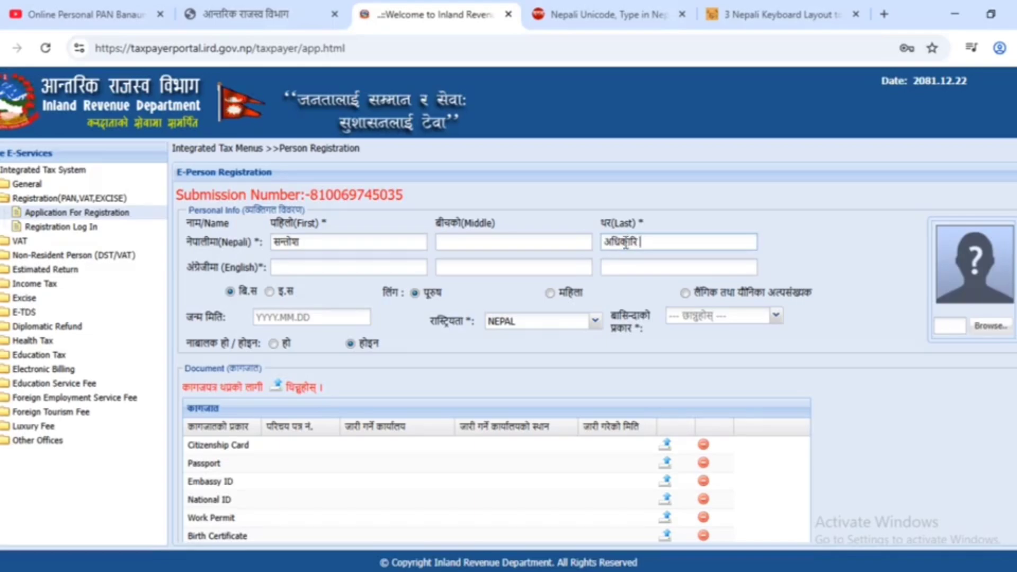
pyautogui.click(369, 268)
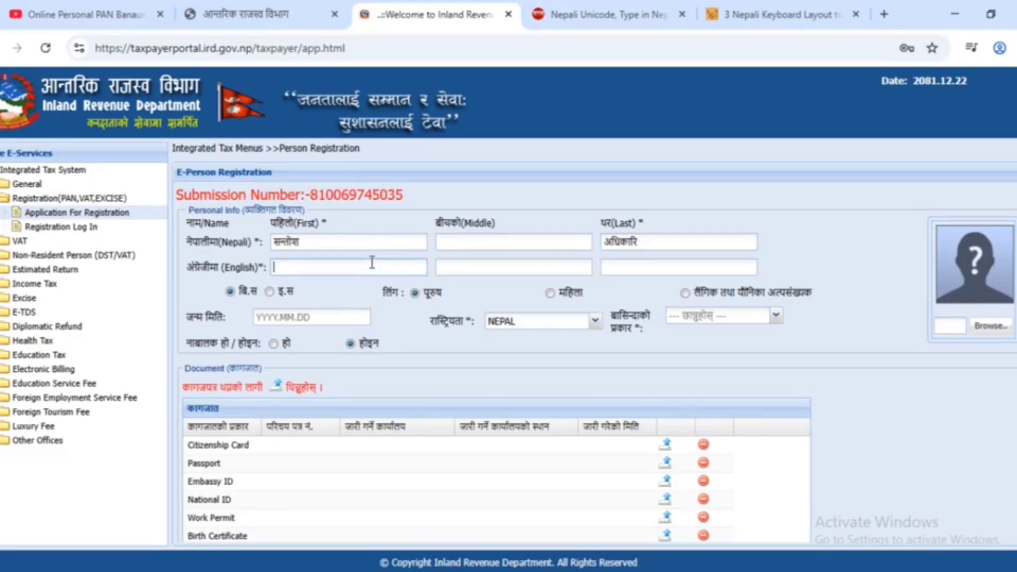
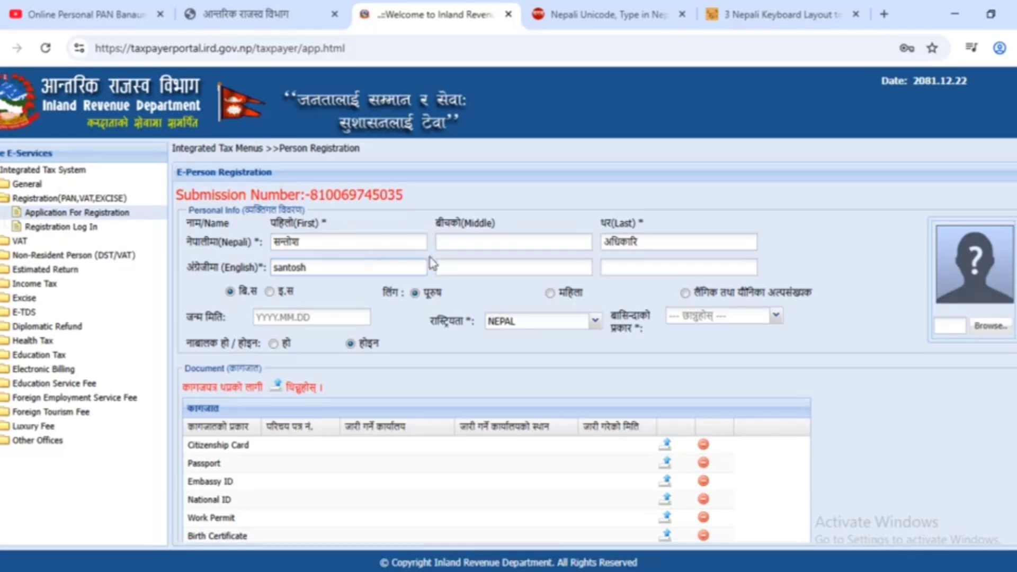
pyautogui.click(622, 272)
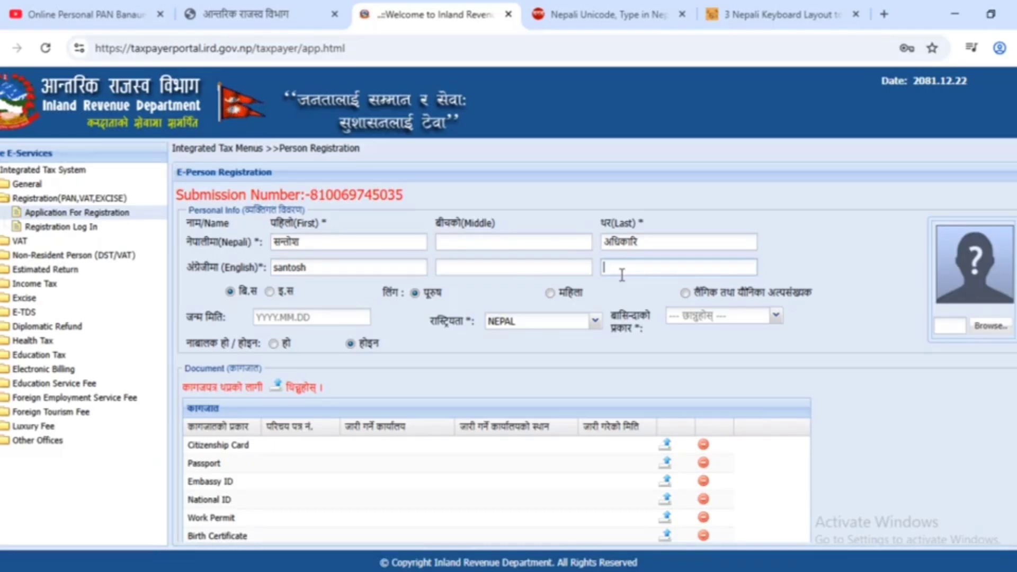
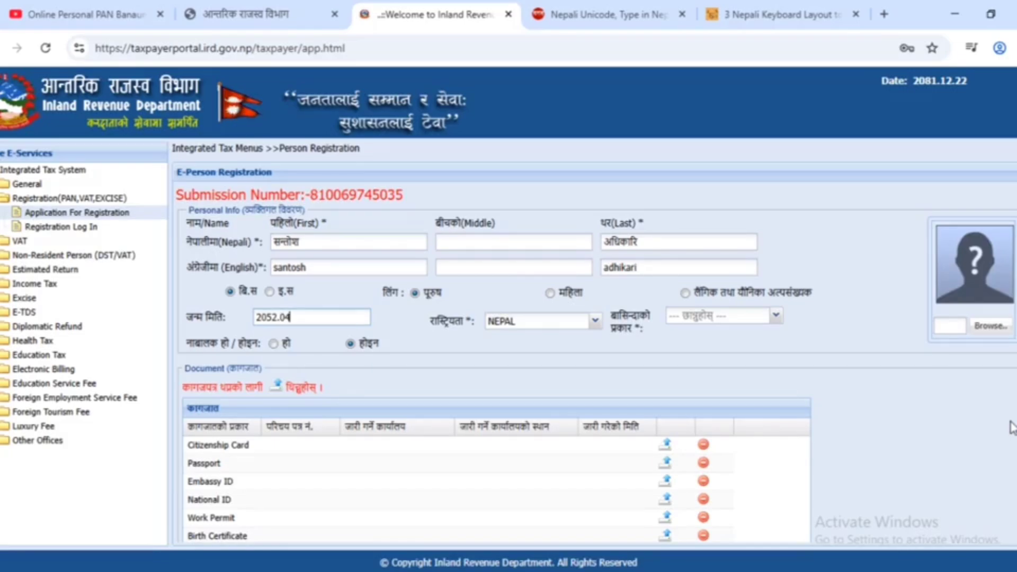
# Enter the applicant's date of birth and set the residency type to Resident.
pyautogui.click(774, 319)
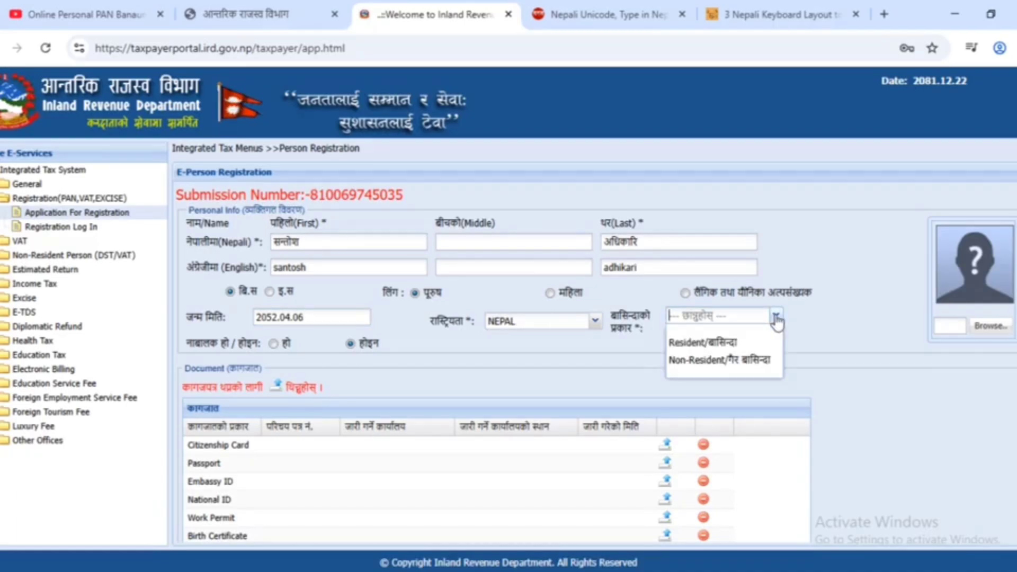
pyautogui.click(761, 349)
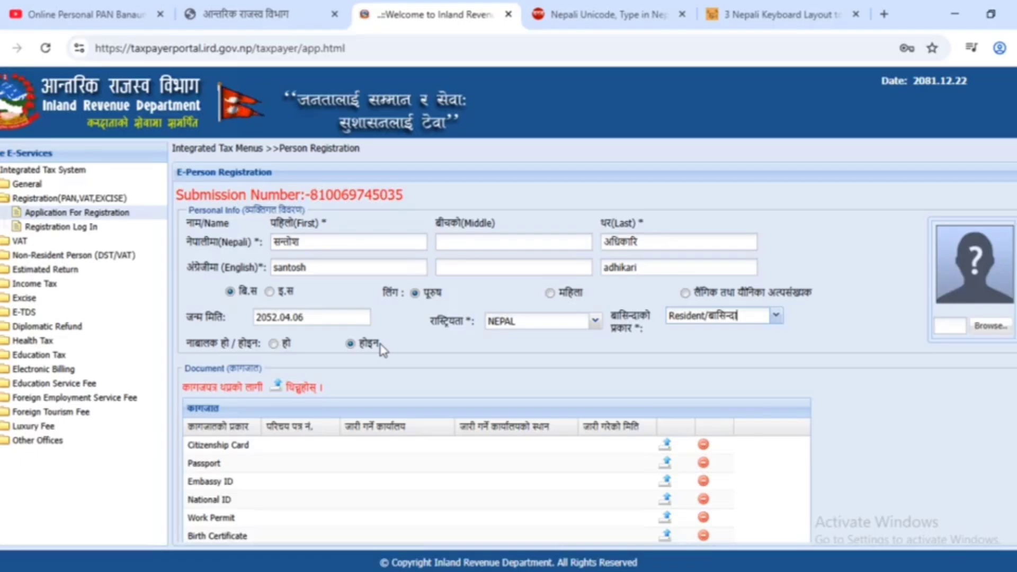
# Open the Citizenship Card document entry and fill in its number, issuing office सिडिओ काठमाडौं, place काठमाडौं and issue date 2076.06.12.
pyautogui.scroll(-1, 382, 349)
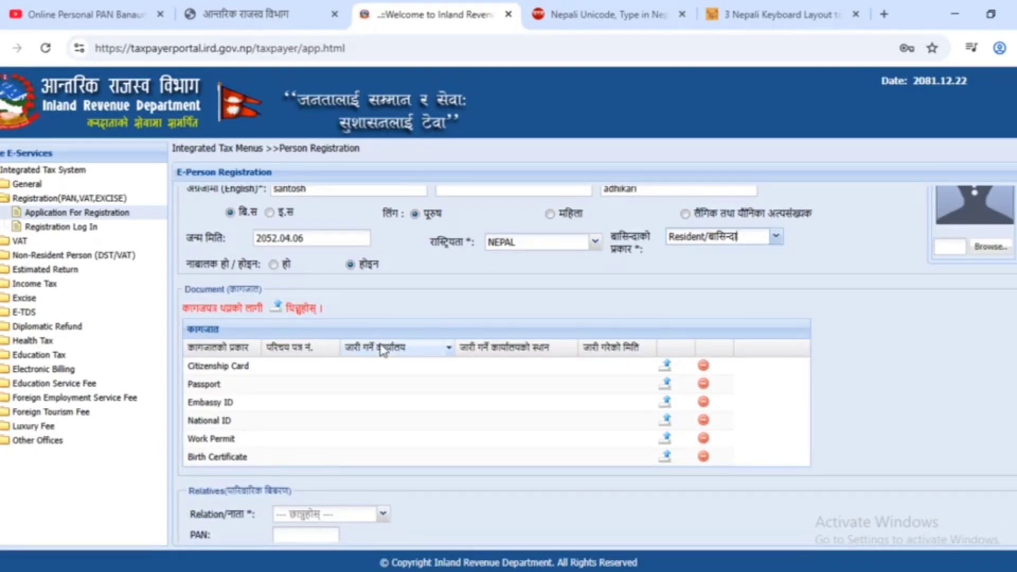
pyautogui.scroll(-2, 382, 349)
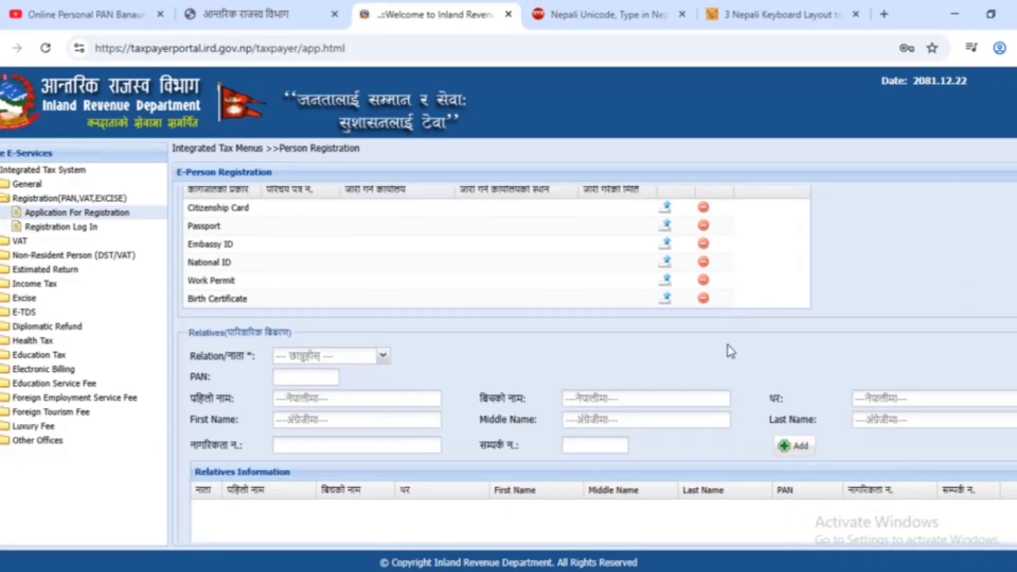
pyautogui.click(666, 209)
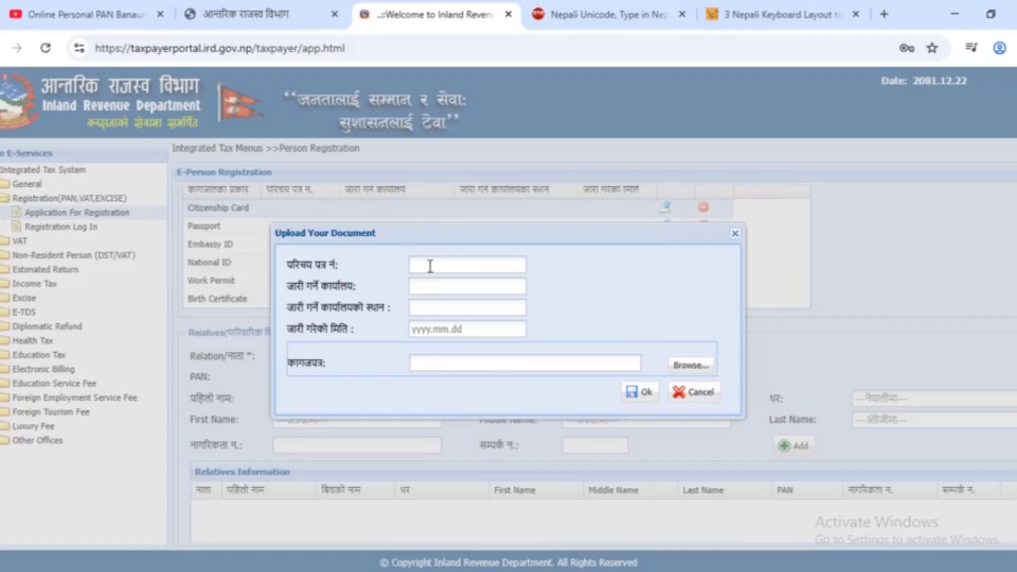
pyautogui.click(429, 265)
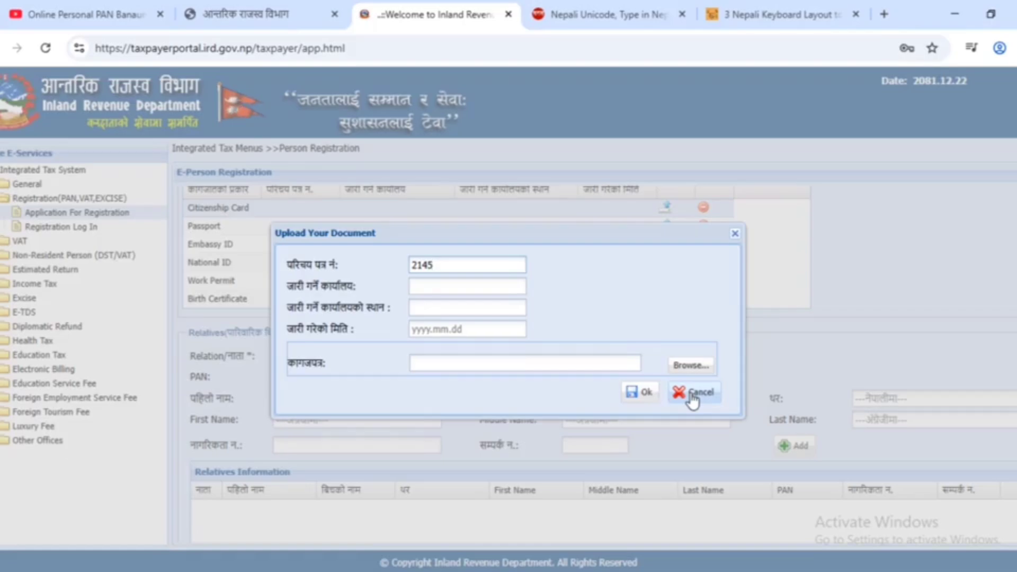
pyautogui.click(479, 290)
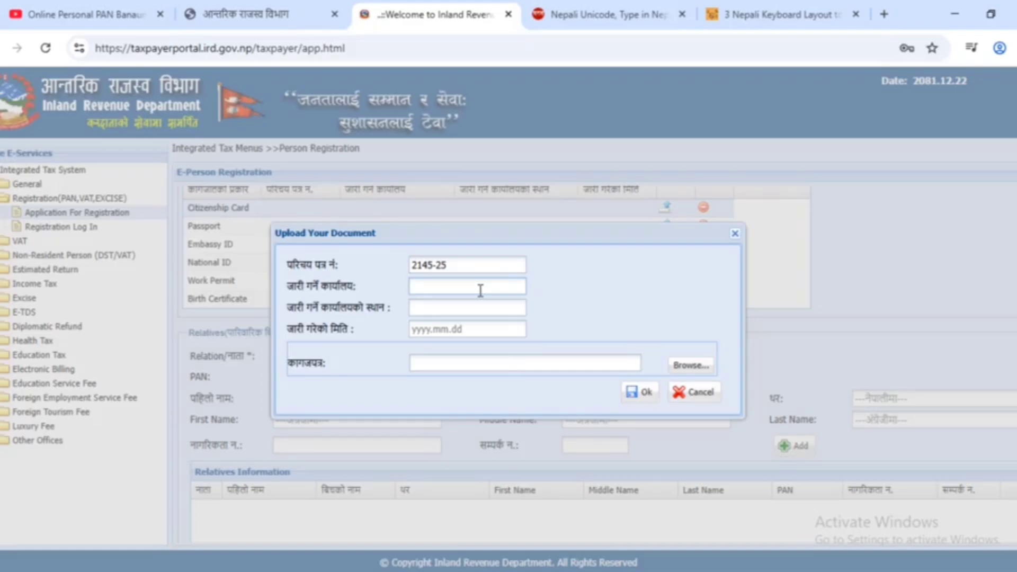
pyautogui.write('पब')
pyautogui.press('BackSpace')
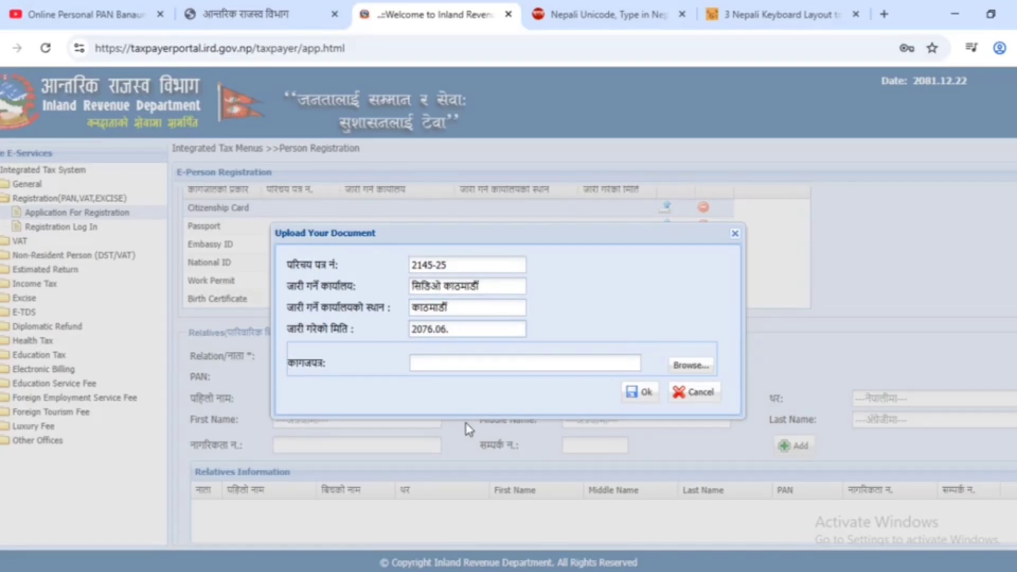
pyautogui.write('12')
# Attach the citizenship card image file and save the document entry.
pyautogui.click(680, 375)
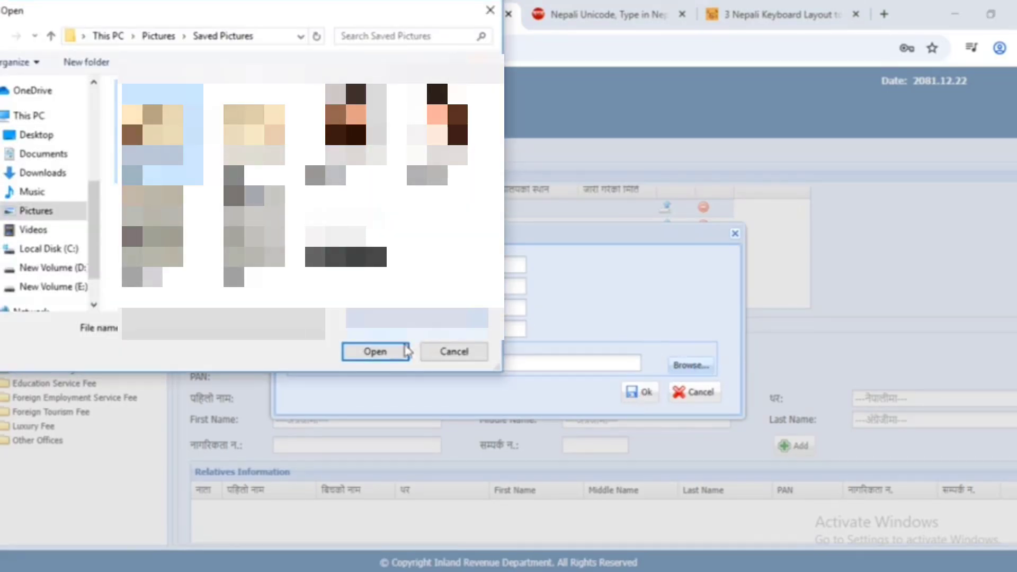
pyautogui.click(382, 353)
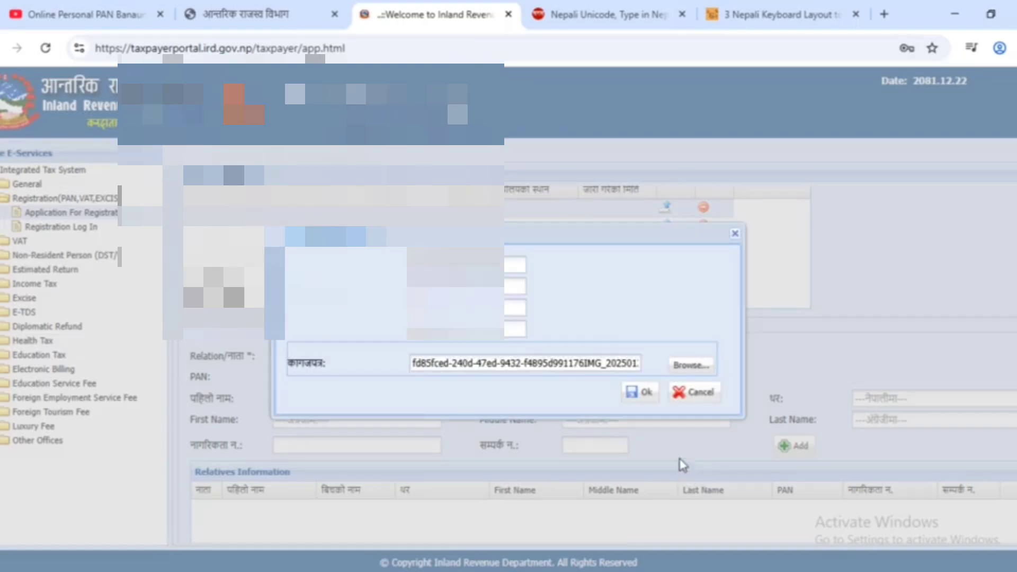
pyautogui.click(639, 392)
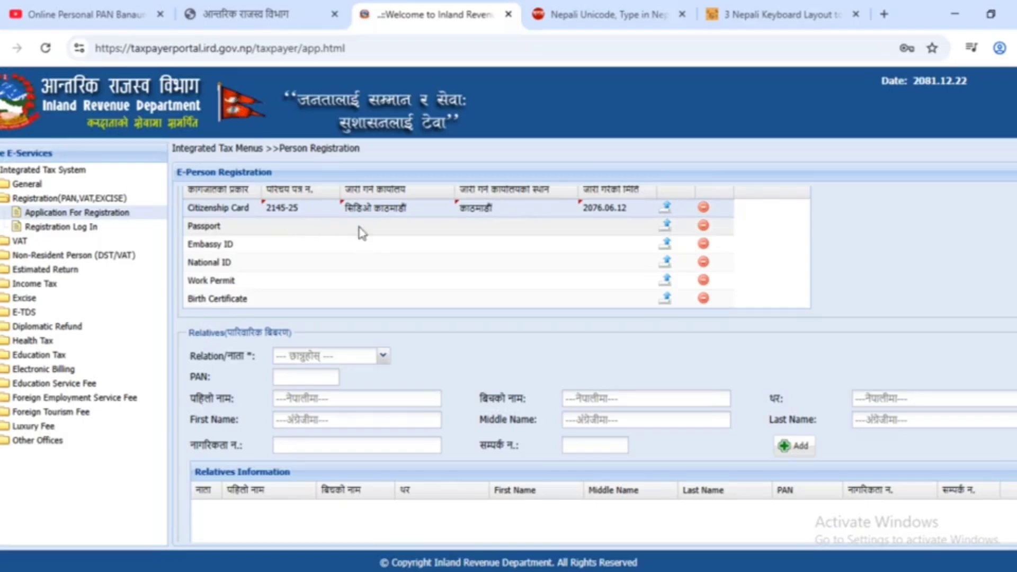
# Open the Passport document entry and enter the passport number.
pyautogui.click(668, 229)
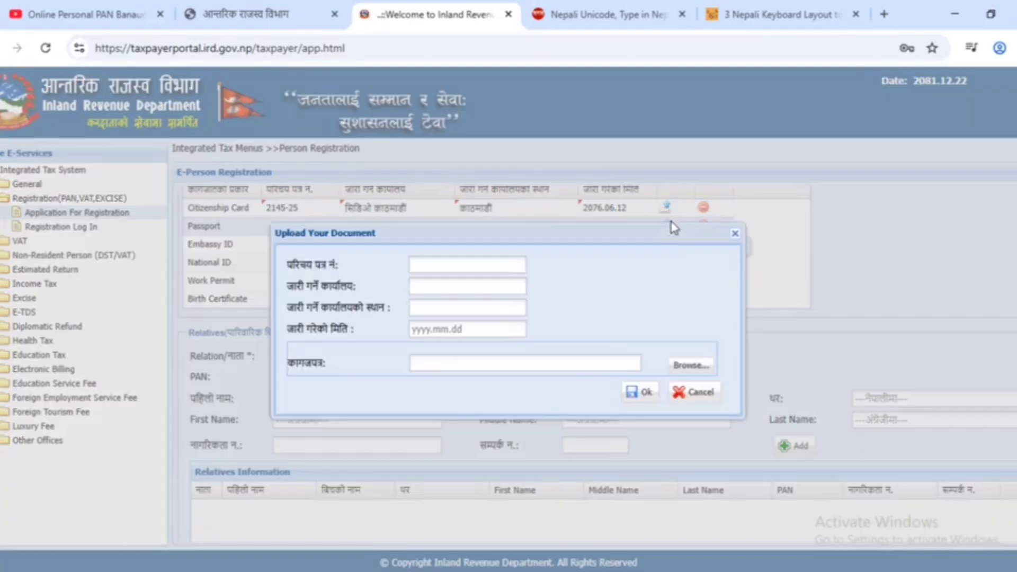
pyautogui.click(453, 272)
pyautogui.write('0')
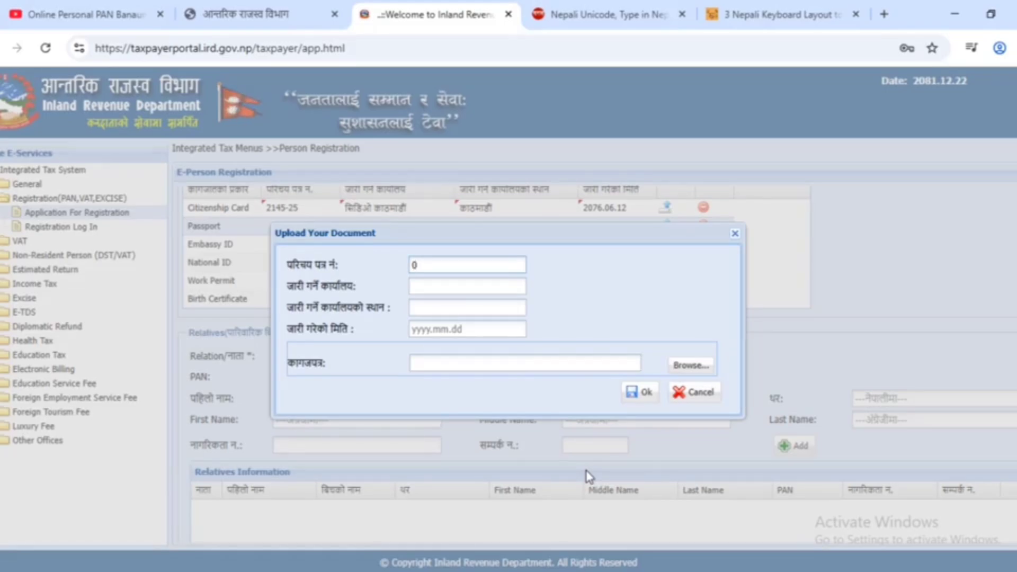
pyautogui.press('BackSpace')
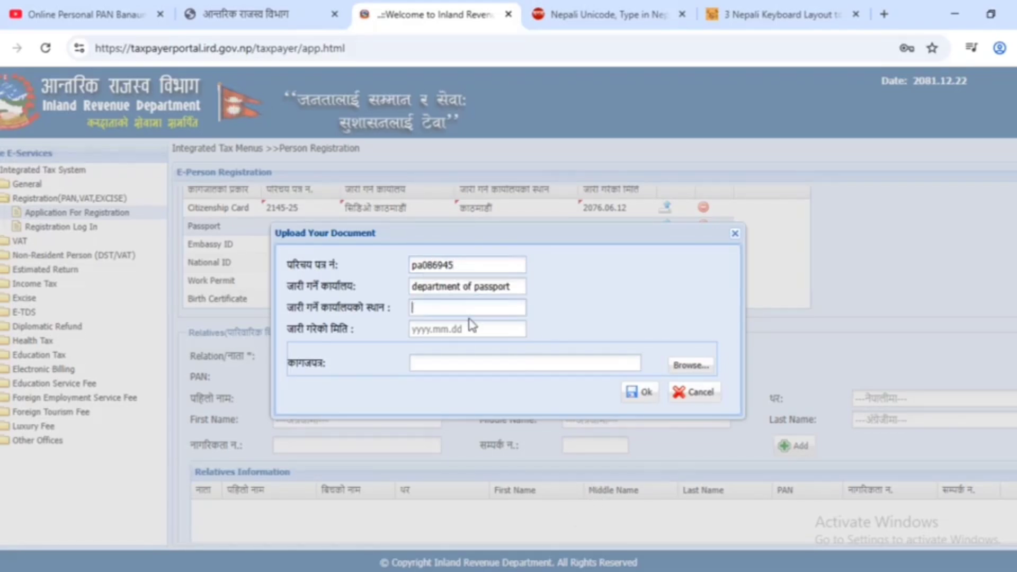
# Complete the passport entry with office department of passport, place काठमाडौं, issue date 2079.11.15 and an attached scan.
pyautogui.write('प')
pyautogui.press('BackSpace')
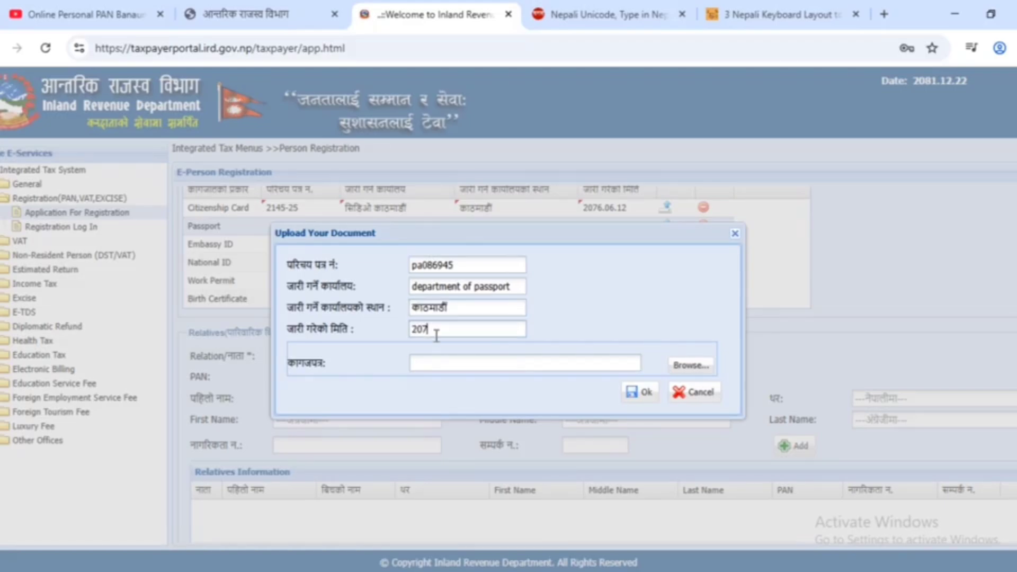
pyautogui.write('9.11.15')
pyautogui.click(674, 370)
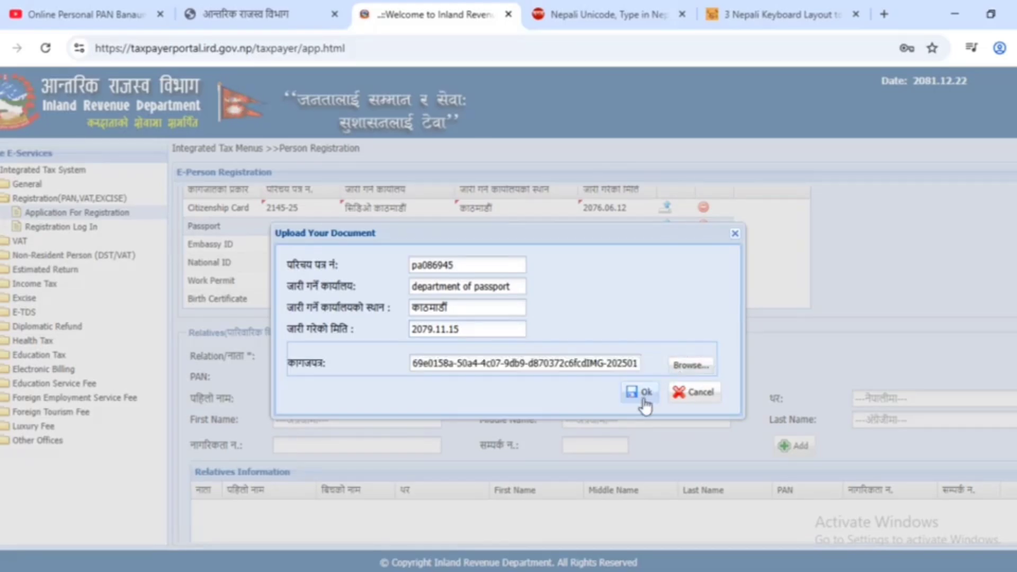
pyautogui.click(642, 393)
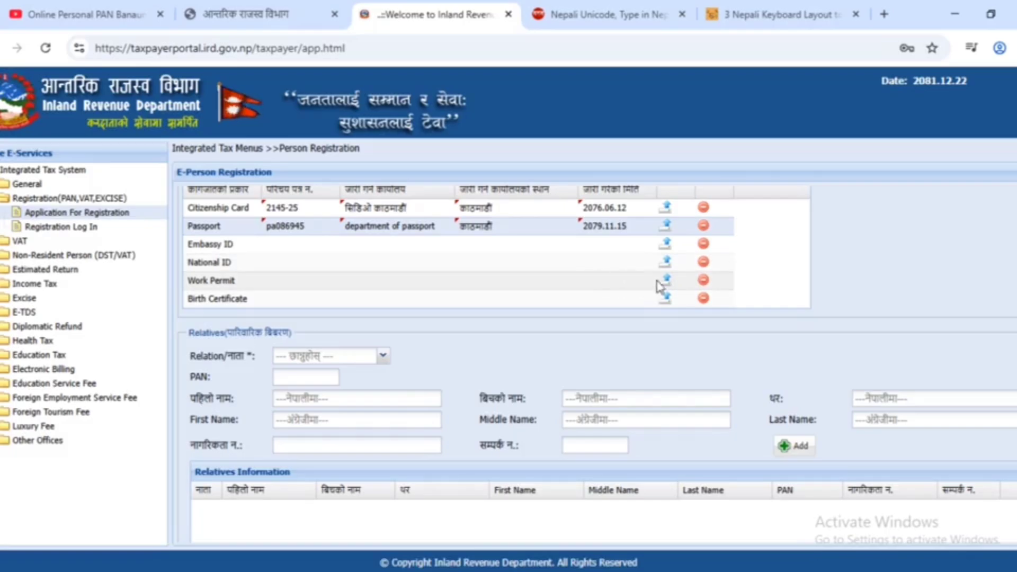
# Open the National ID document entry and enter the national ID number.
pyautogui.click(665, 261)
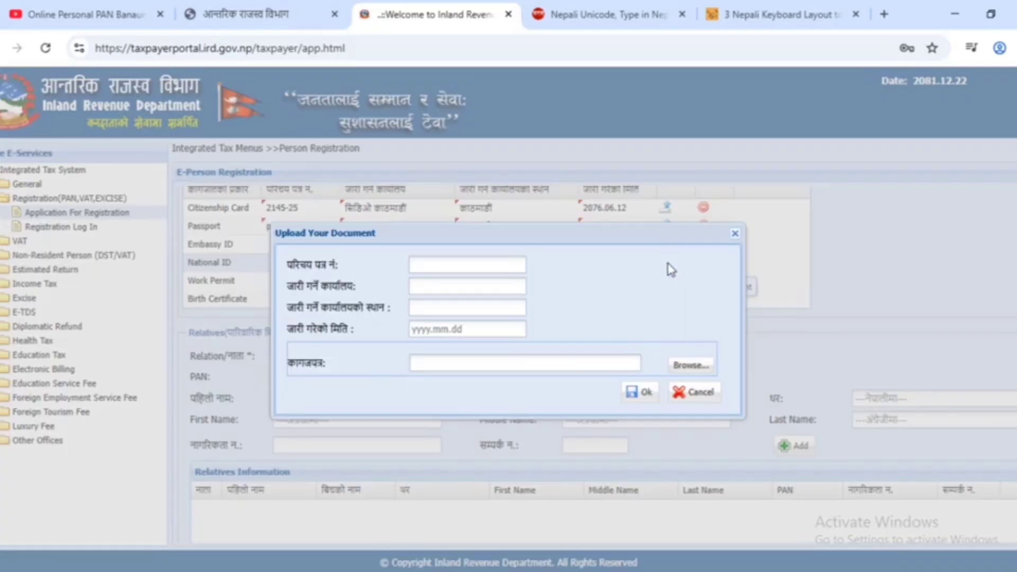
pyautogui.click(449, 268)
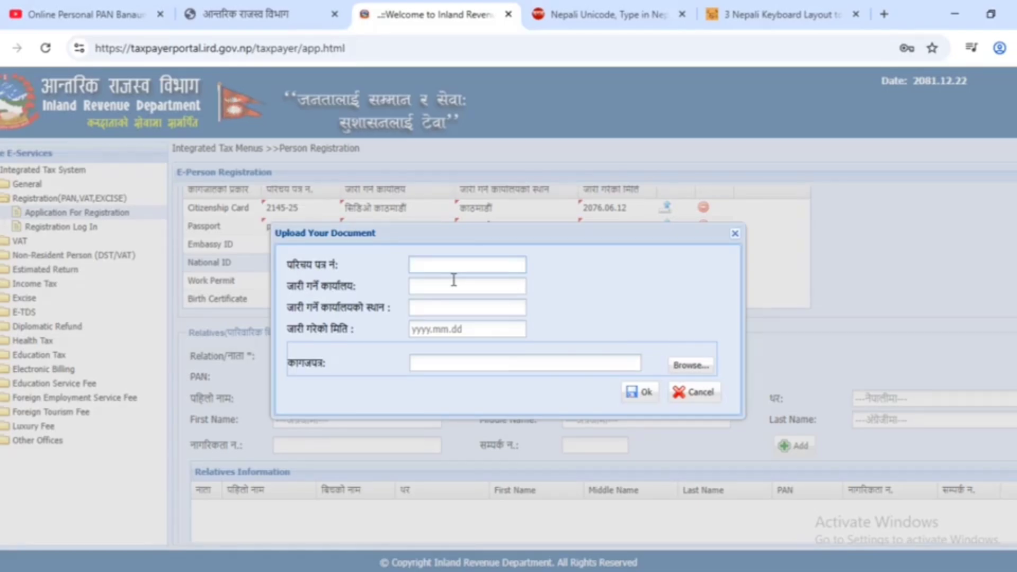
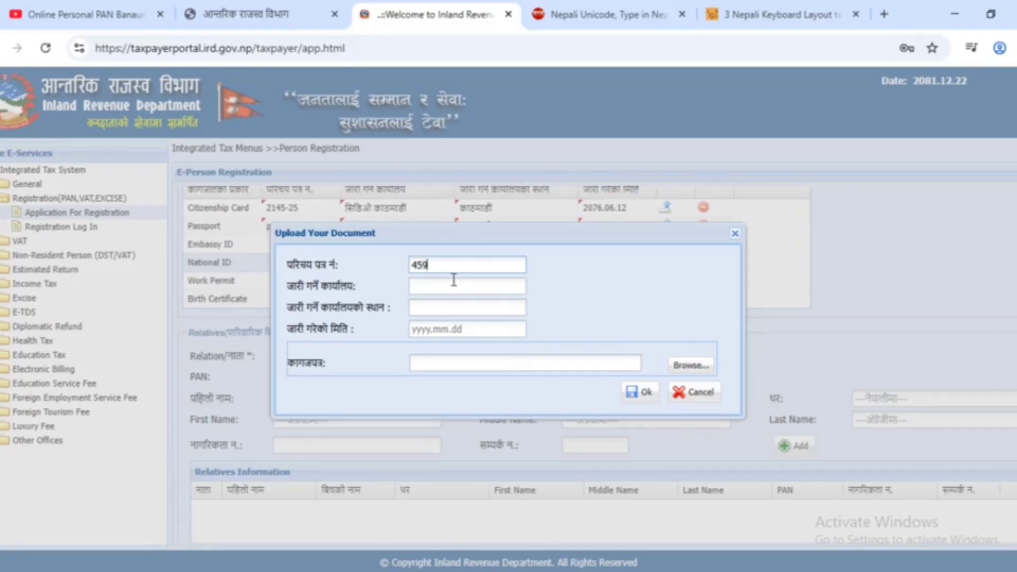
# Enter the national ID's issuing office जि प्र का काठमाडौं, place काठमाडौं and issue date 2078.12.09.
pyautogui.click(454, 285)
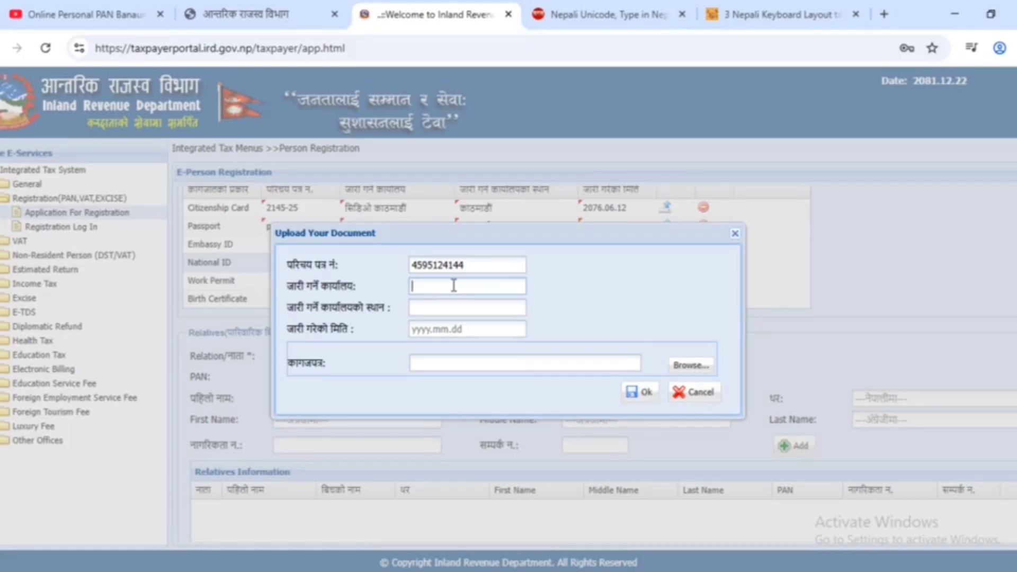
pyautogui.write('जि प्र का काठमाडौं')
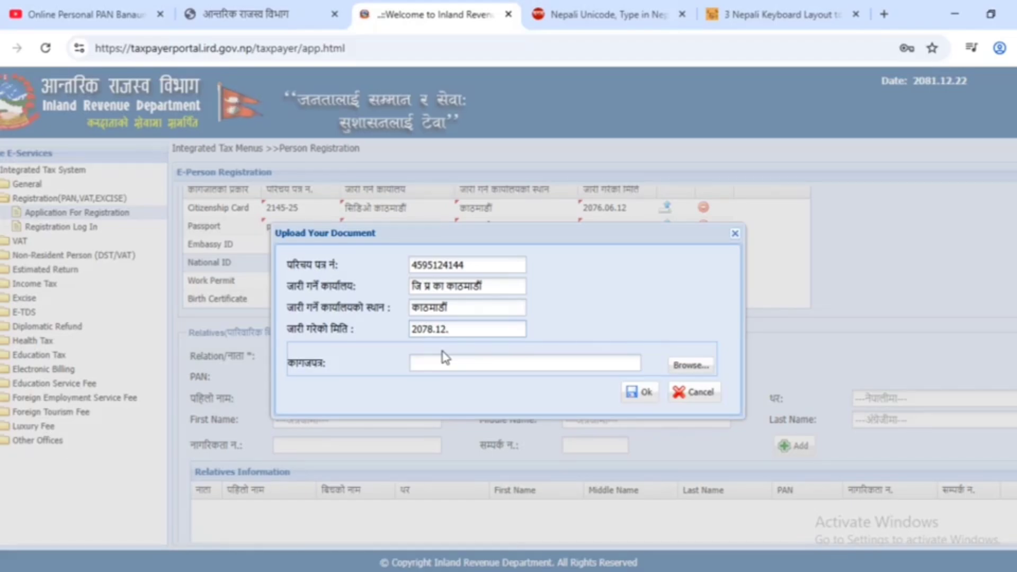
pyautogui.write('09')
# Attach the national ID image file IMG-20250131-WA0001(1) and save the document entry.
pyautogui.click(673, 366)
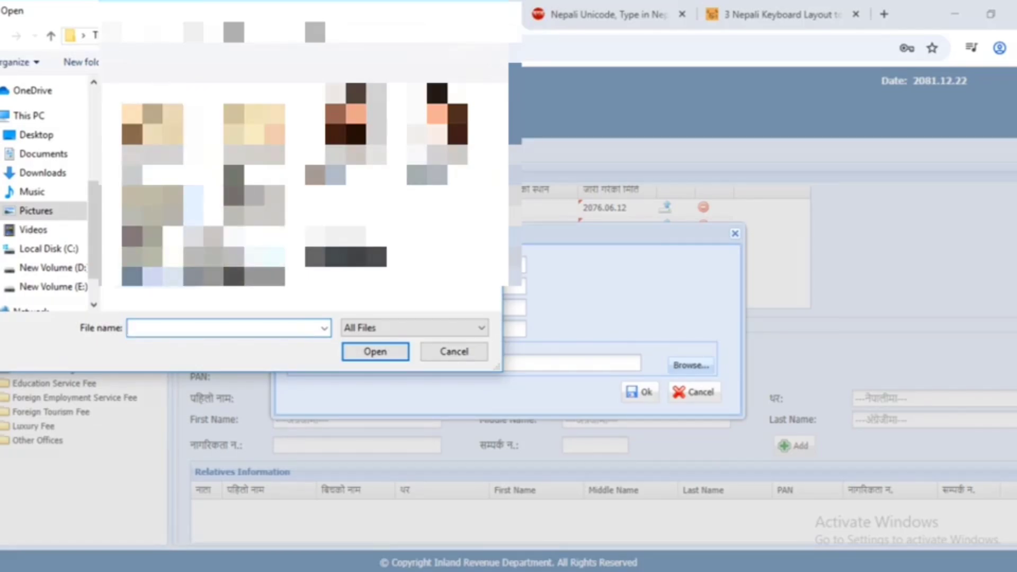
pyautogui.click(163, 216)
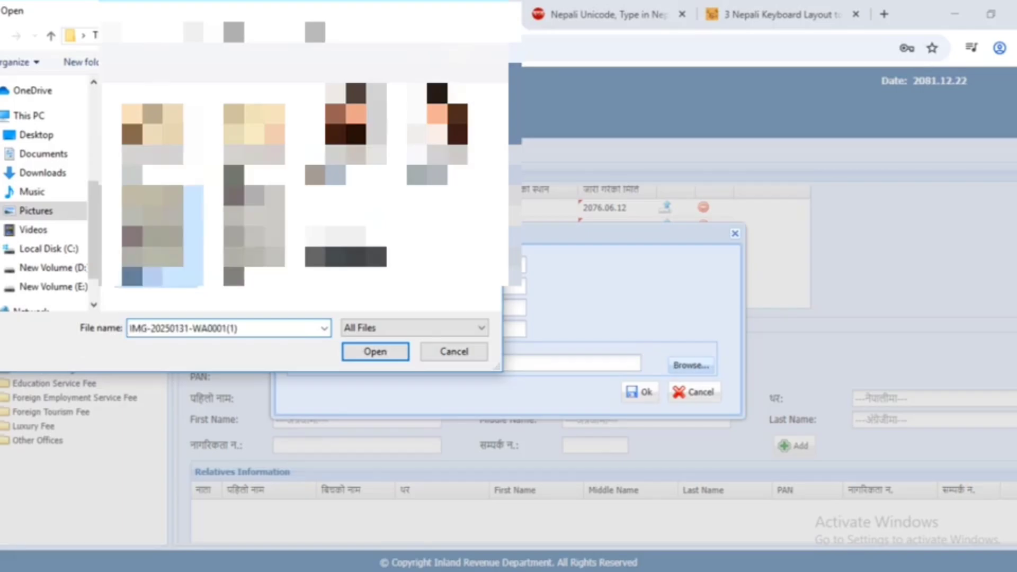
pyautogui.click(644, 393)
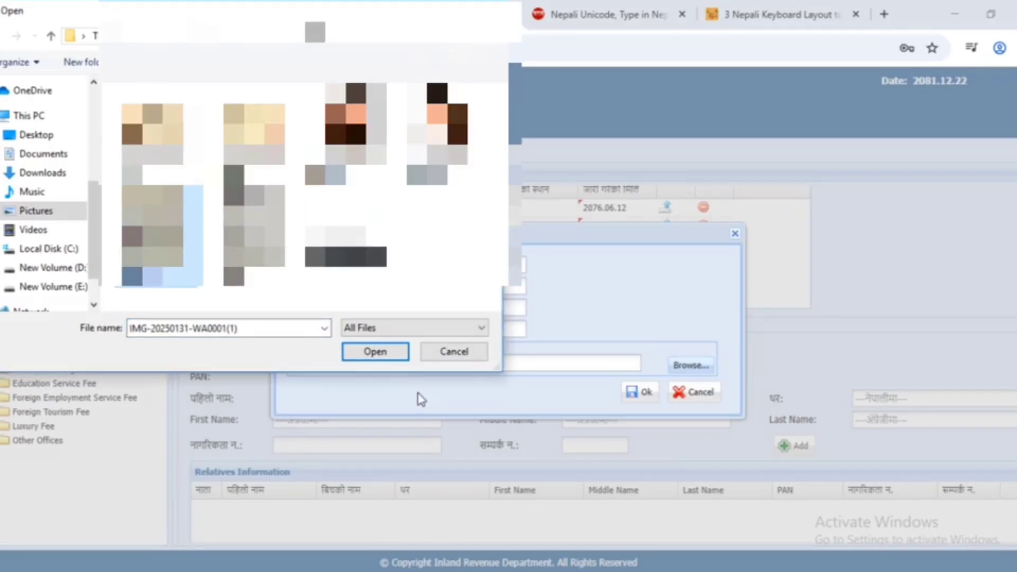
pyautogui.click(393, 351)
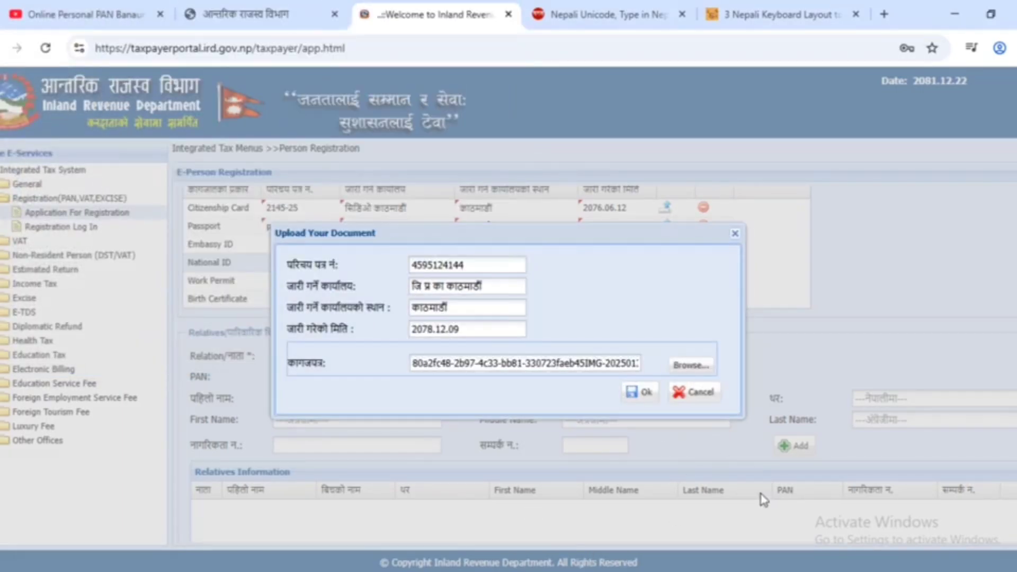
pyautogui.click(637, 394)
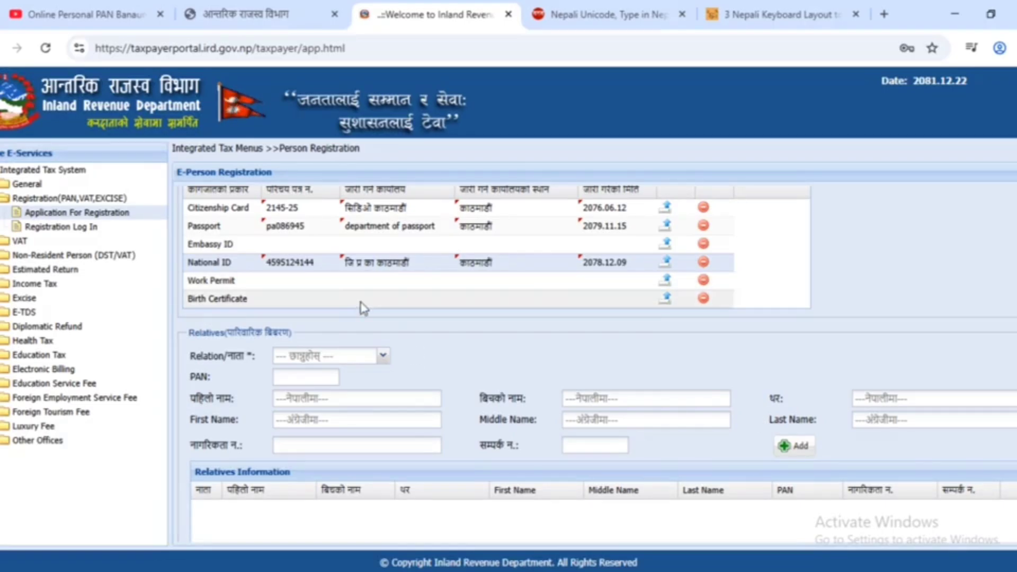
# Set the relative's relation to बुवा and enter the father's PAN.
pyautogui.scroll(-3, 370, 309)
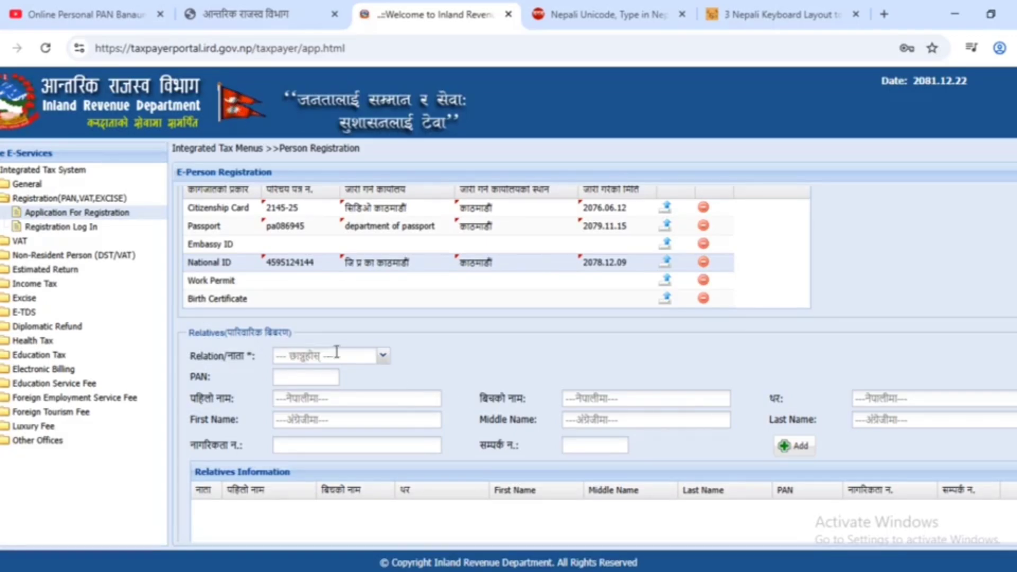
pyautogui.click(382, 355)
pyautogui.click(303, 378)
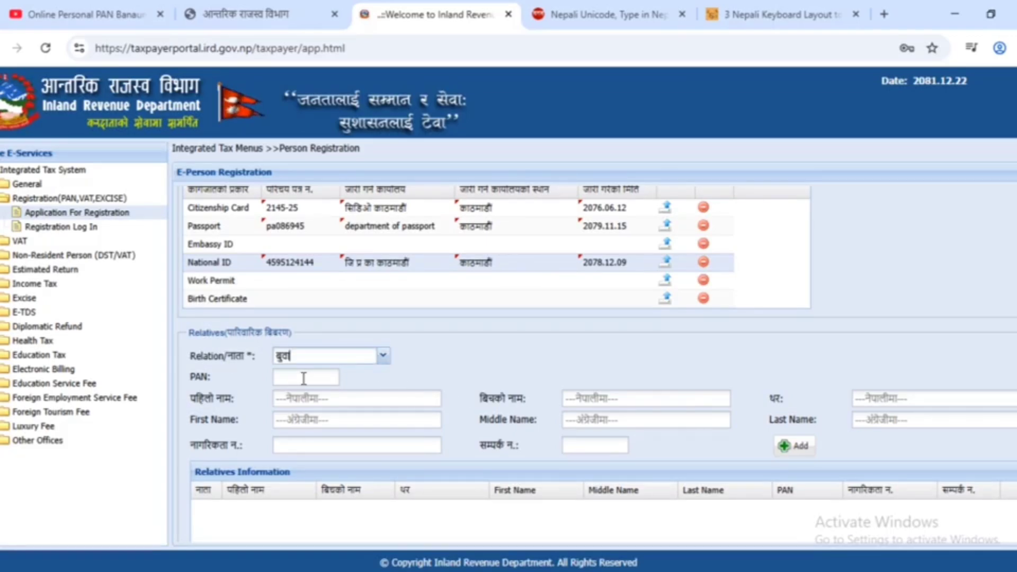
pyautogui.click(303, 378)
# Enter the father's first name and surname in both Nepali and English in the relative fields.
pyautogui.click(306, 398)
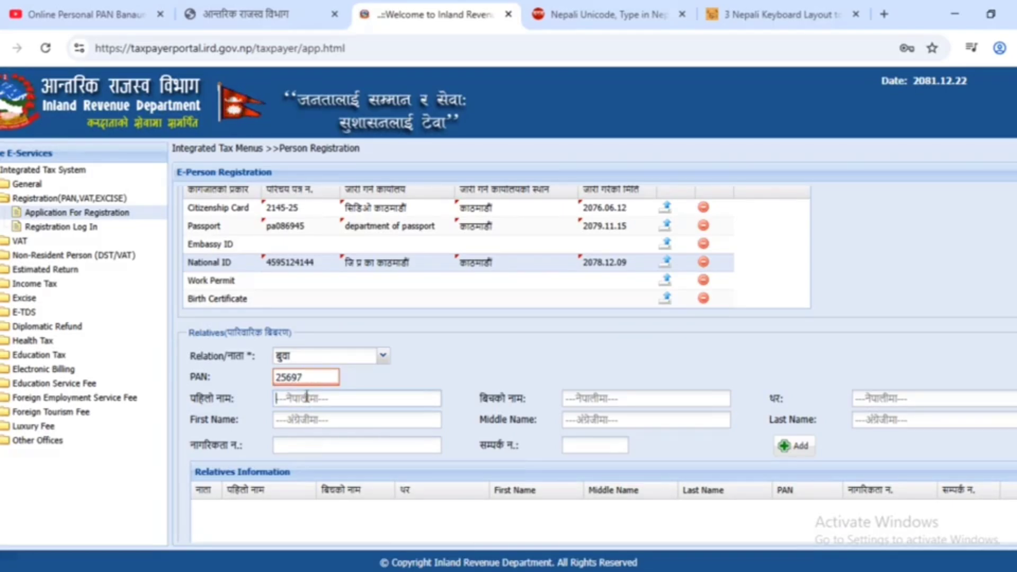
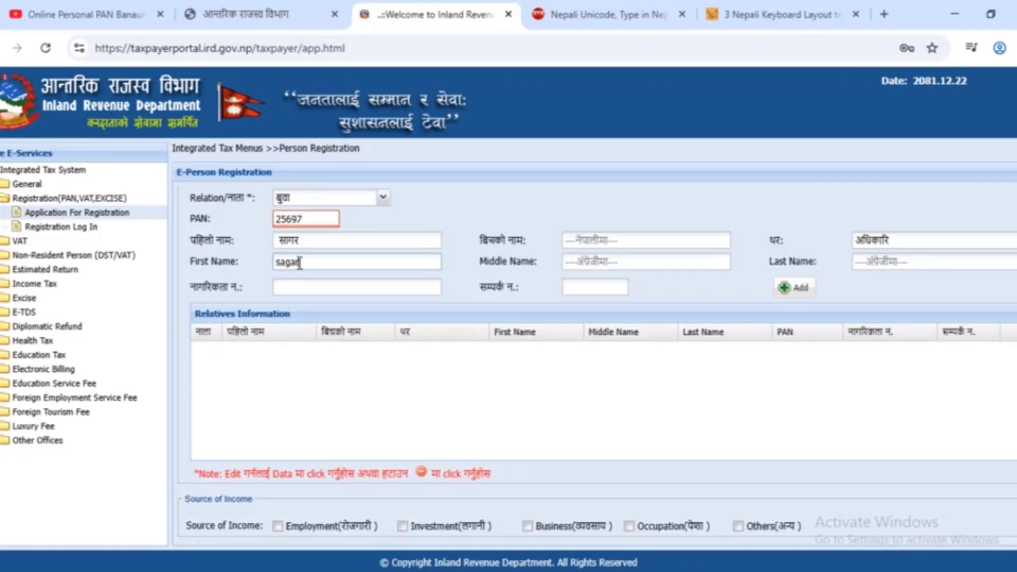
pyautogui.press('Tab')
pyautogui.press('Tab')
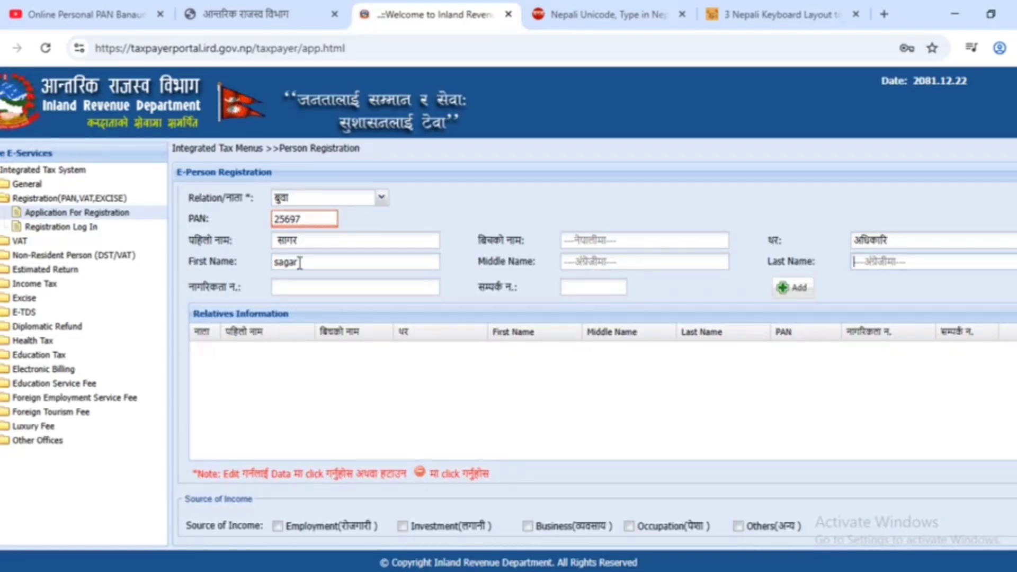
# Enter the father's citizenship number and contact phone number, then add him to the relatives list.
pyautogui.click(289, 285)
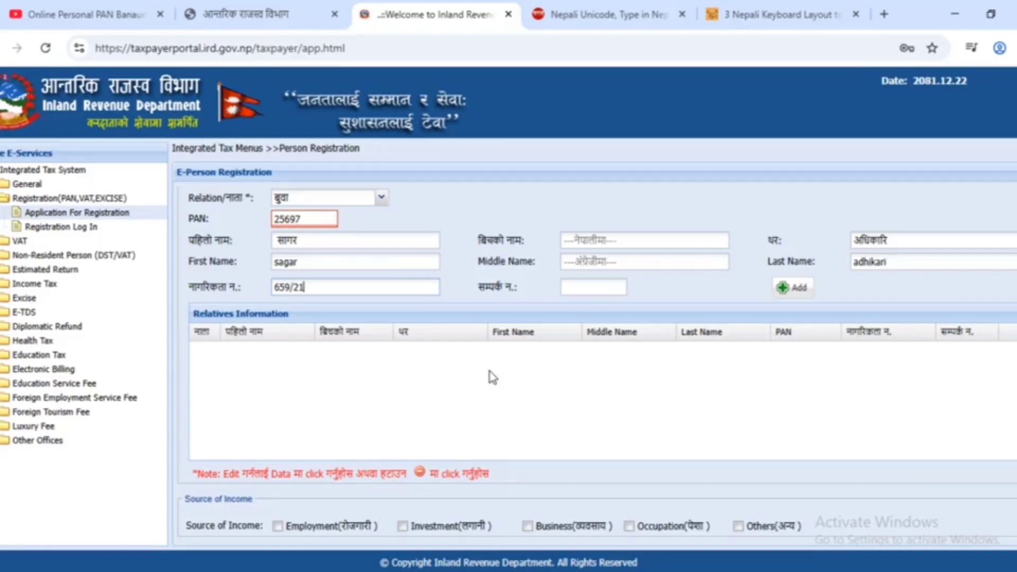
pyautogui.click(573, 286)
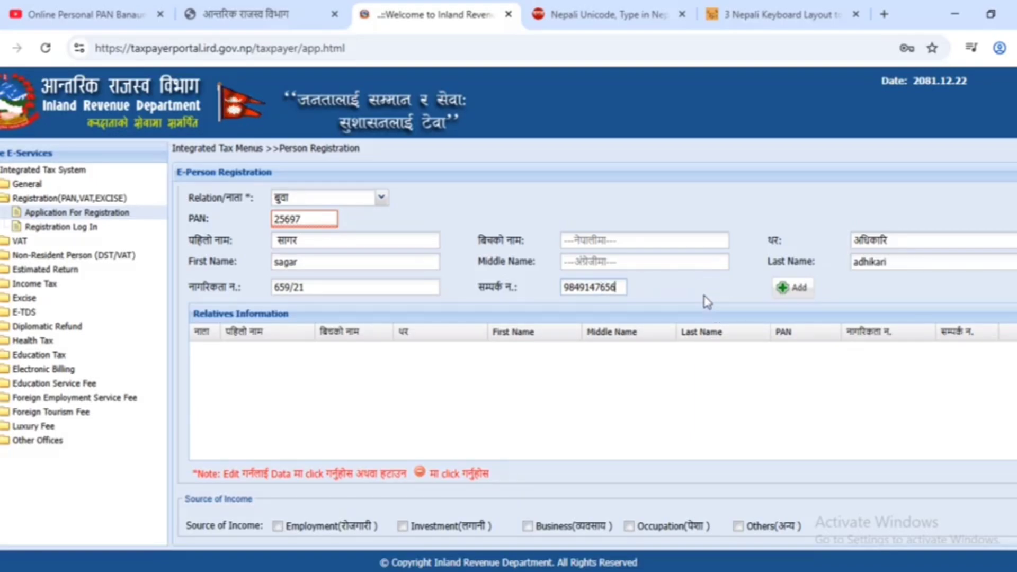
pyautogui.click(783, 291)
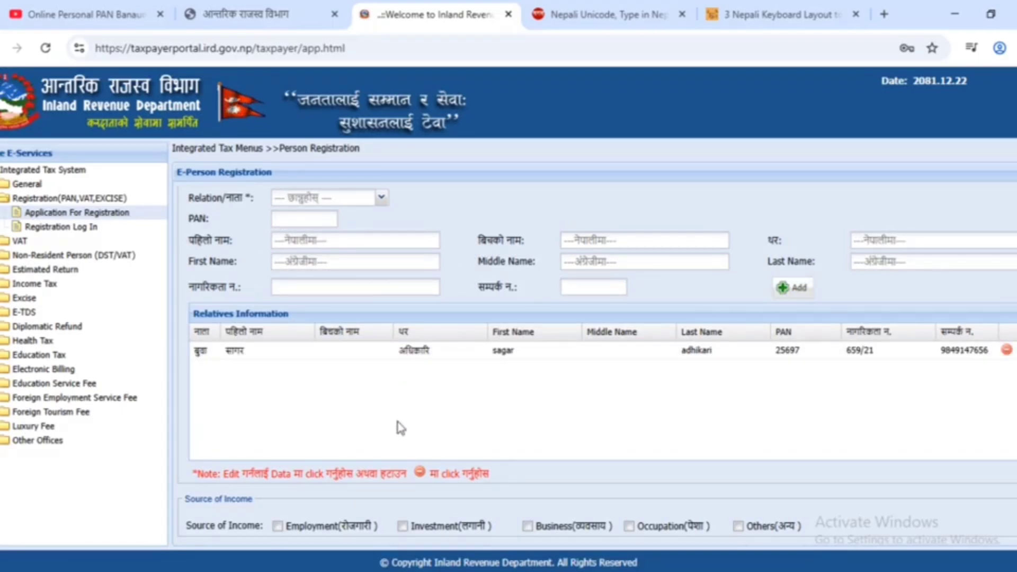
# Select Employment(रोजगारी) as the source of income.
pyautogui.scroll(5, 447, 400)
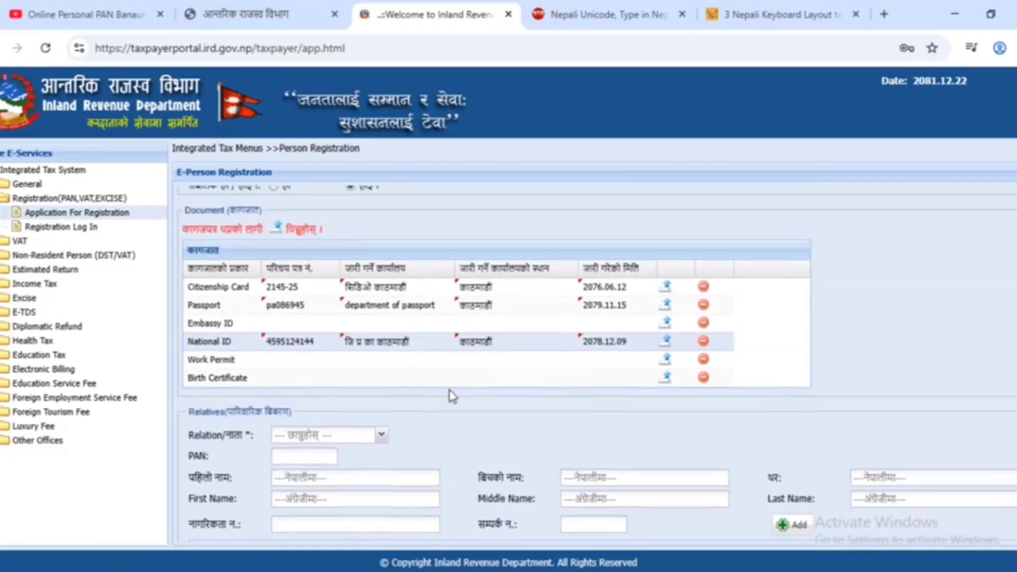
pyautogui.scroll(-5, 449, 399)
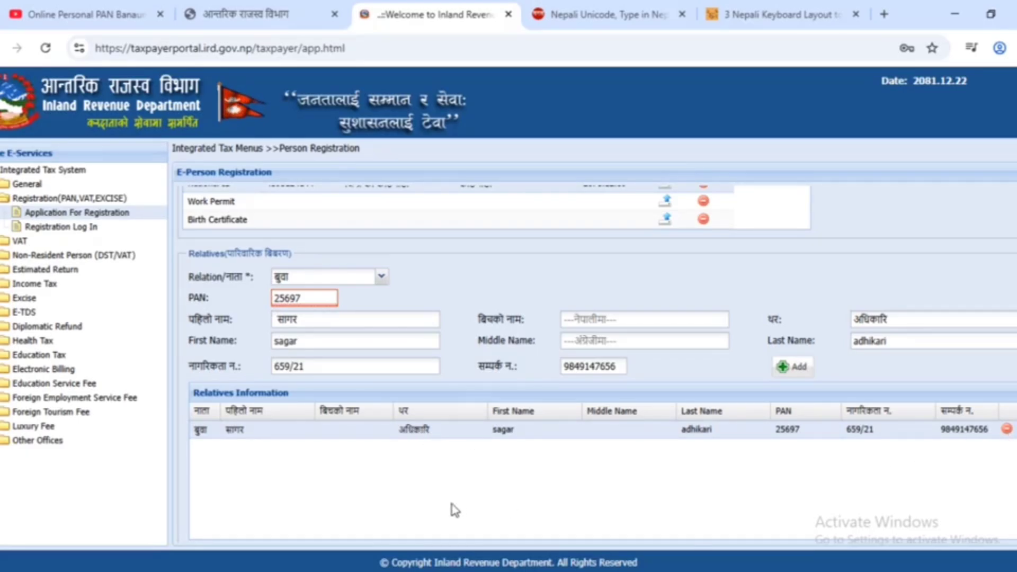
pyautogui.scroll(-4, 424, 451)
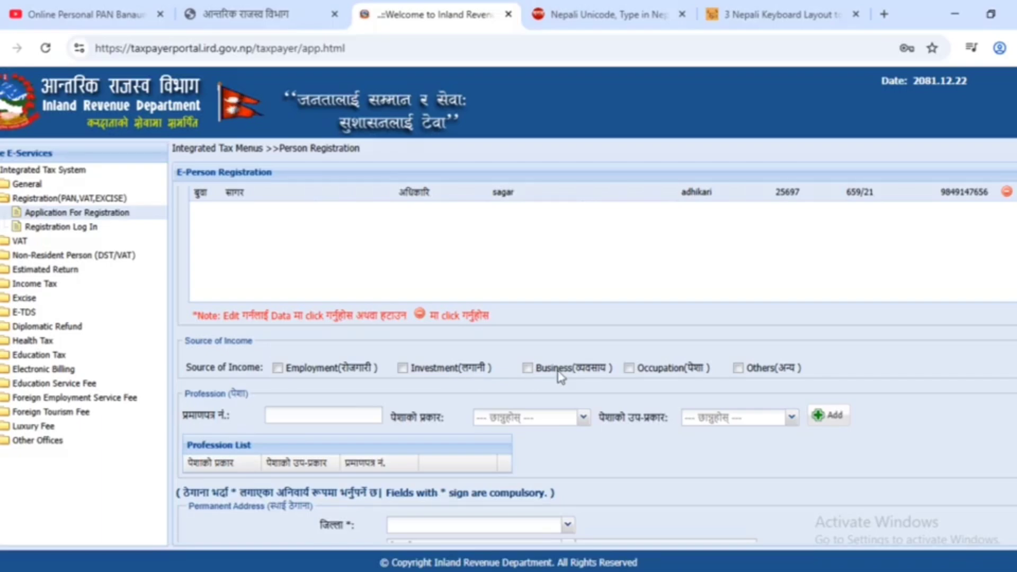
pyautogui.click(290, 372)
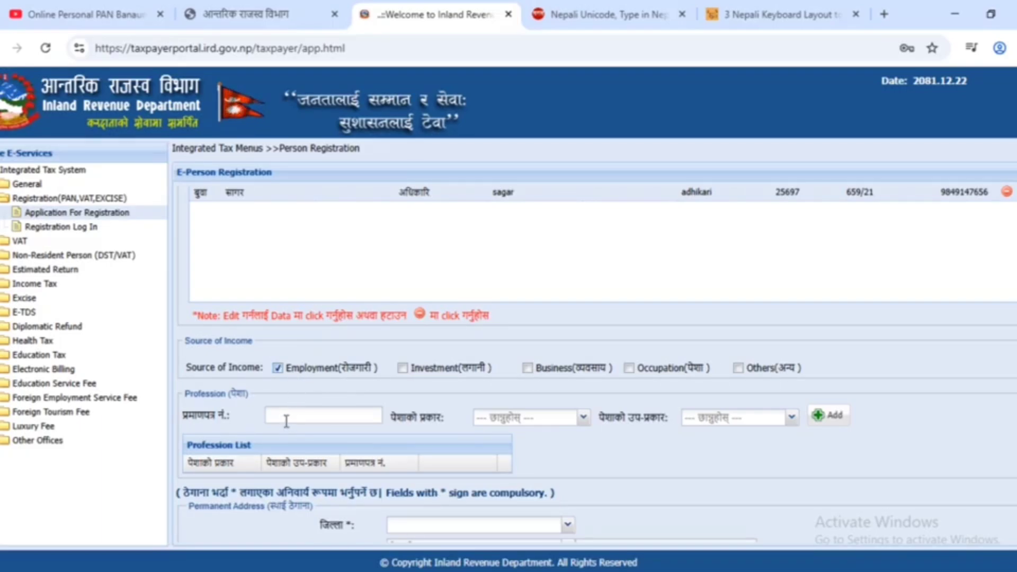
# Set the profession type to Employment and the profession sub-type to Limited Company.
pyautogui.scroll(-3, 290, 417)
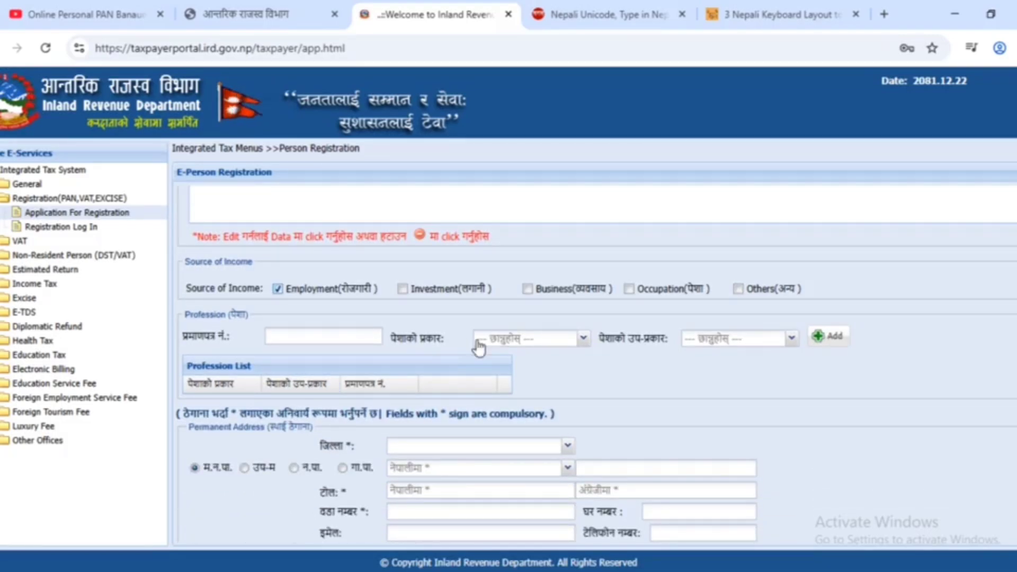
pyautogui.click(513, 347)
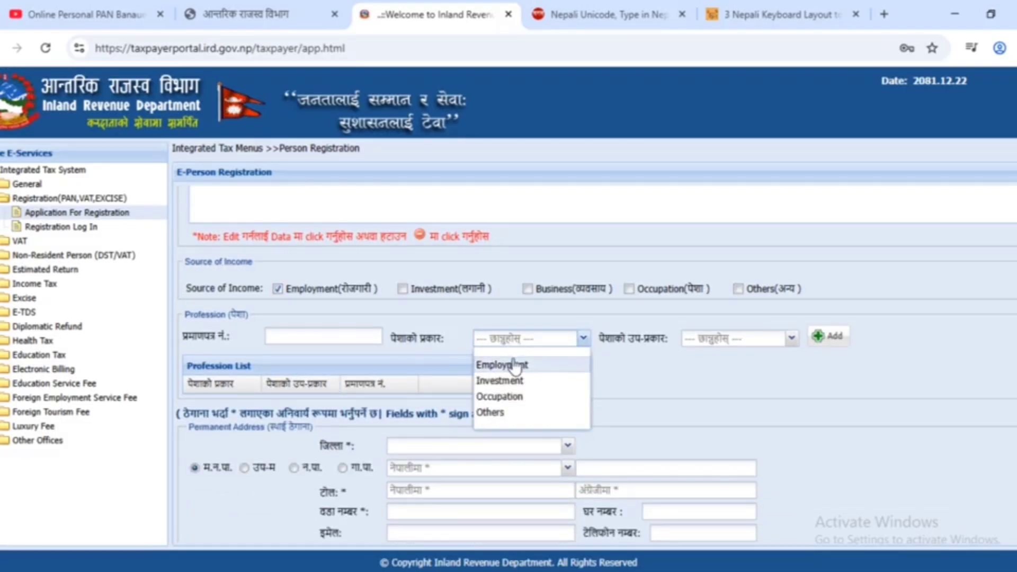
pyautogui.click(514, 366)
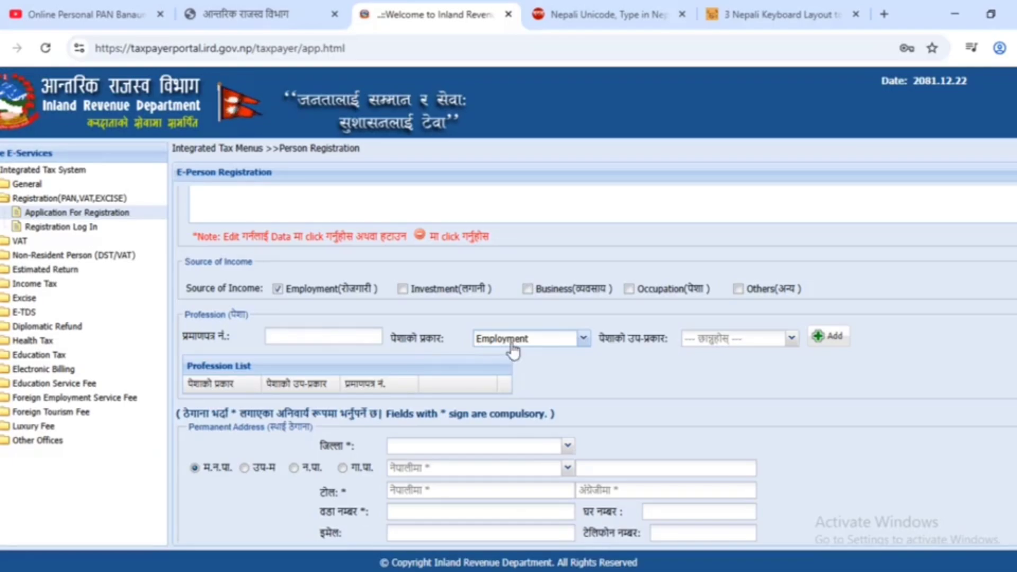
pyautogui.click(705, 349)
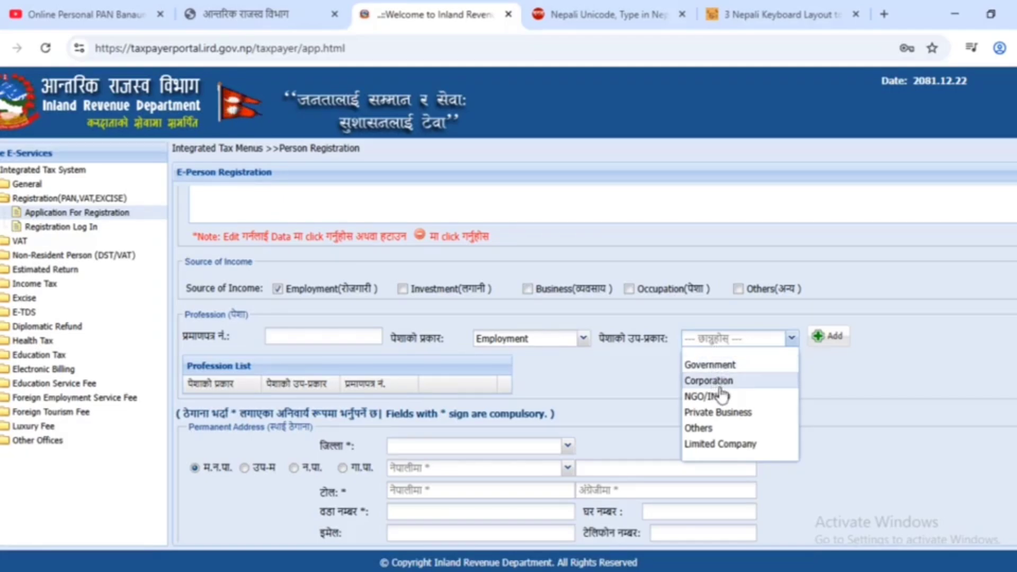
pyautogui.click(729, 444)
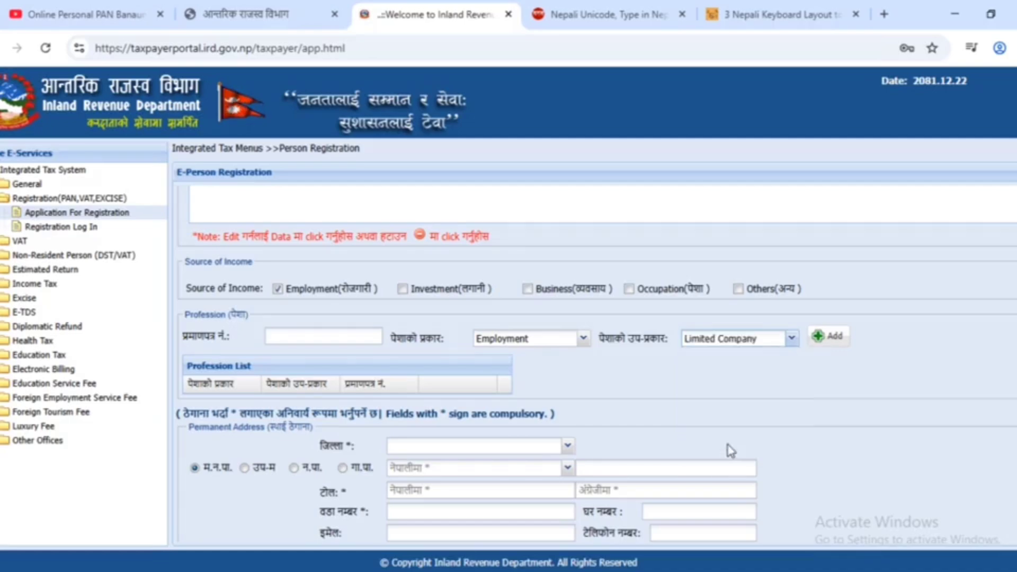
pyautogui.click(491, 385)
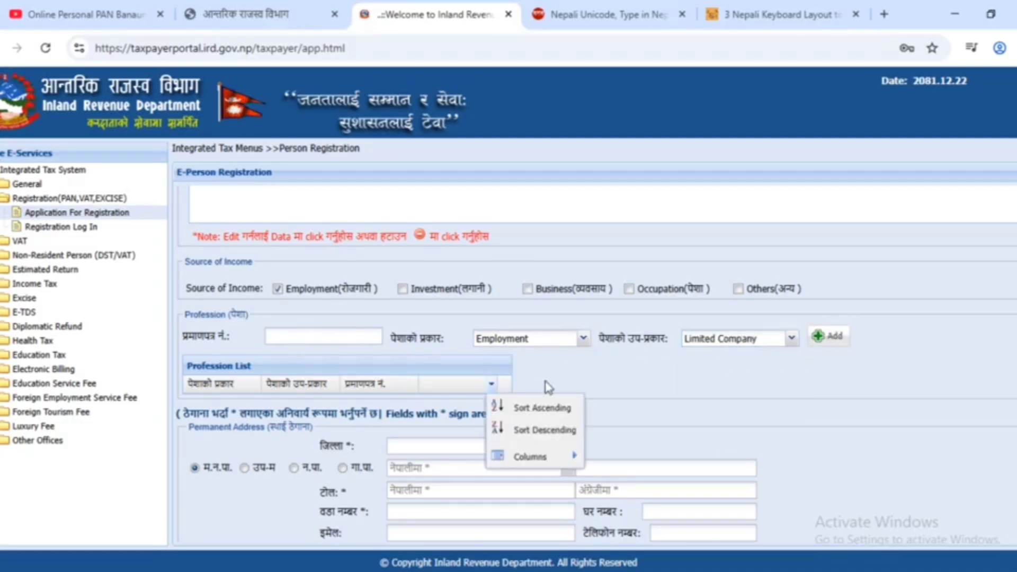
pyautogui.click(467, 385)
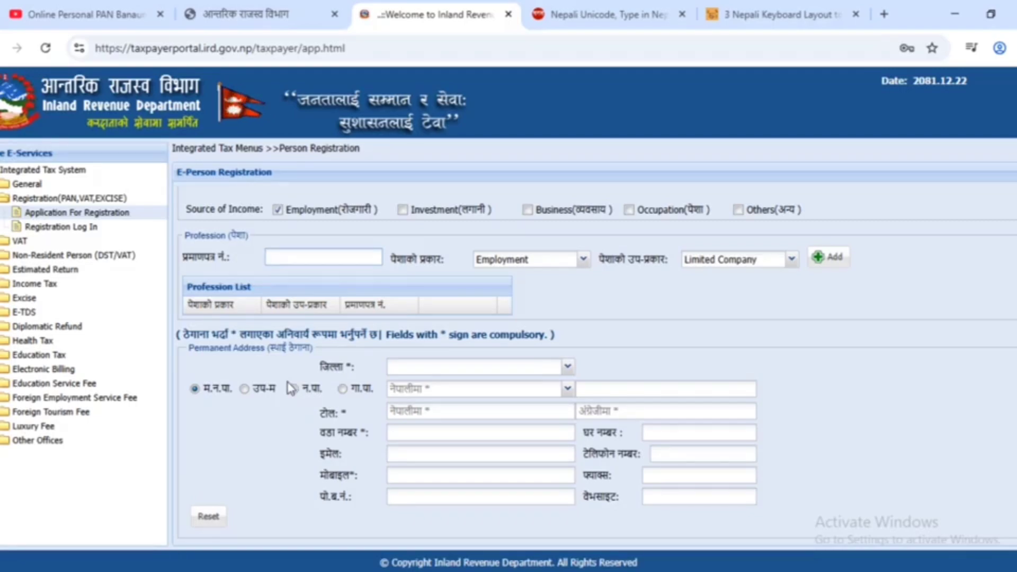
# Select काठमाडौं as the permanent address district.
pyautogui.click(442, 371)
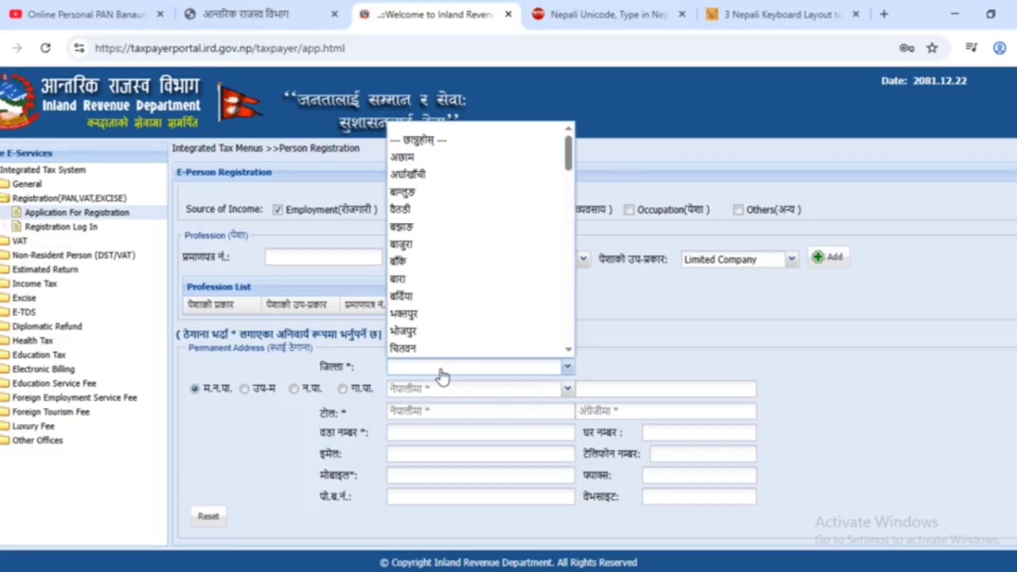
pyautogui.scroll(-3, 481, 212)
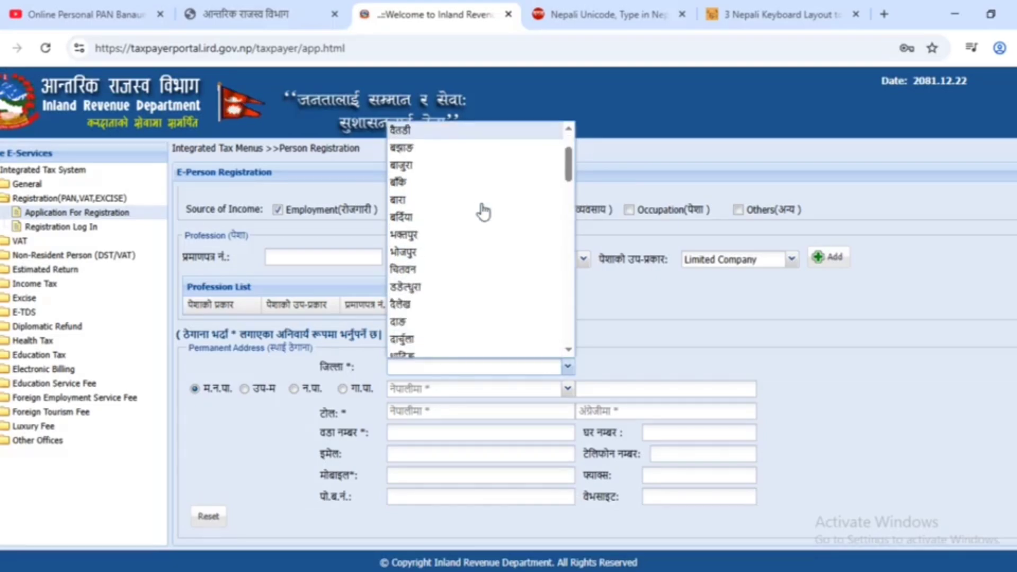
pyautogui.scroll(-5, 482, 214)
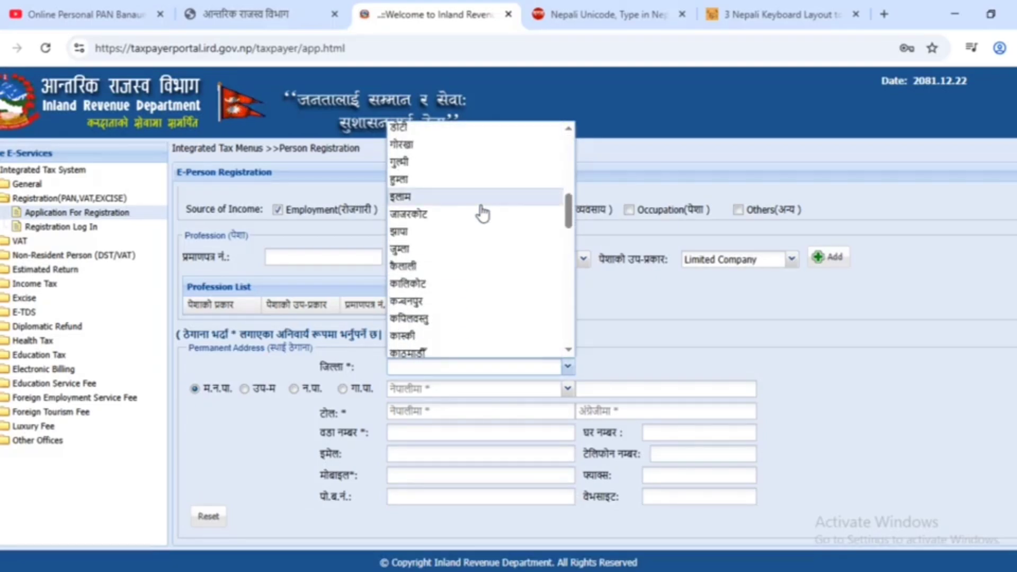
pyautogui.click(465, 352)
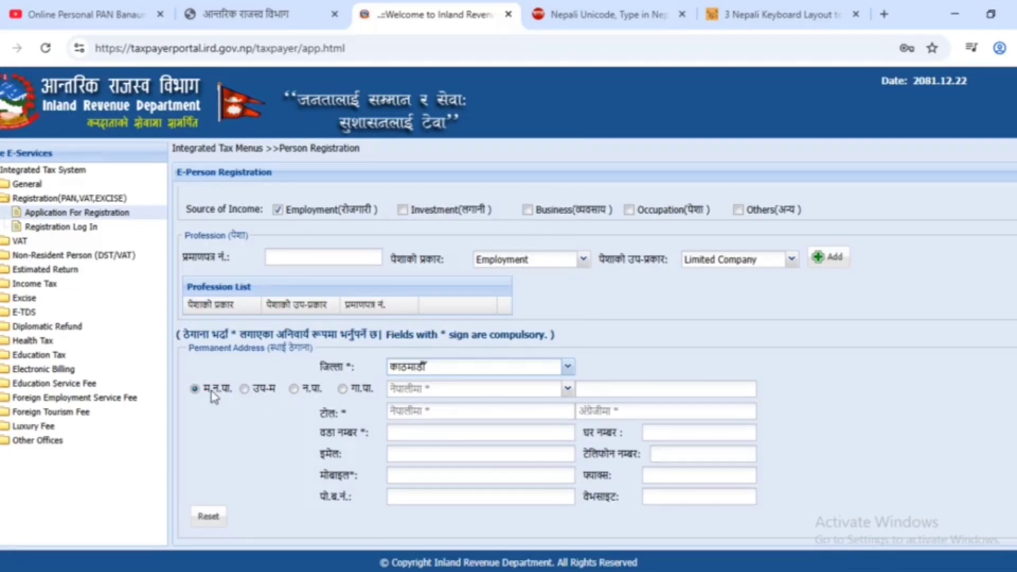
# Fill in the permanent address municipality, tole and ward number, then enter the applicant's e-mail and mobile number.
pyautogui.click(464, 395)
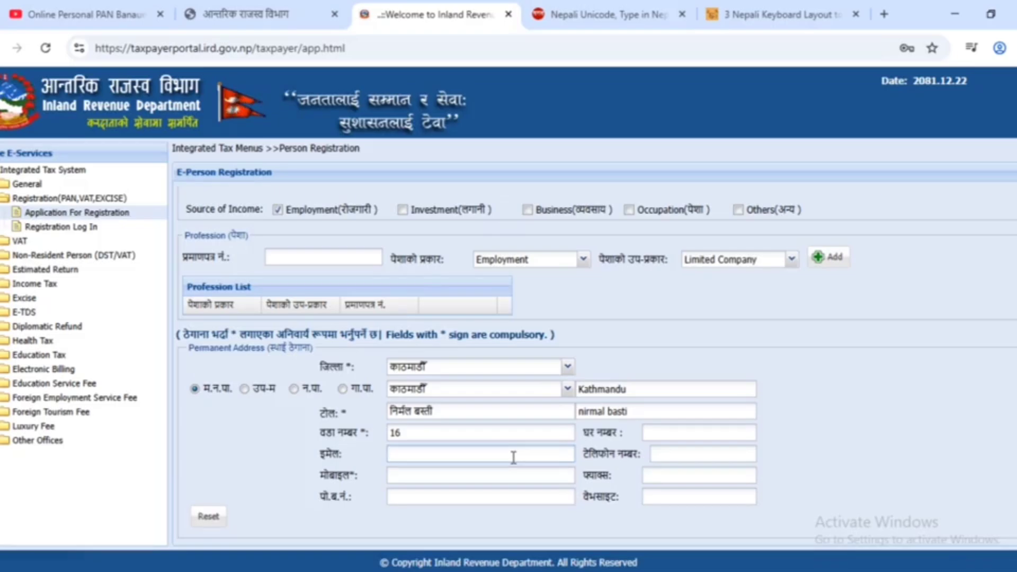
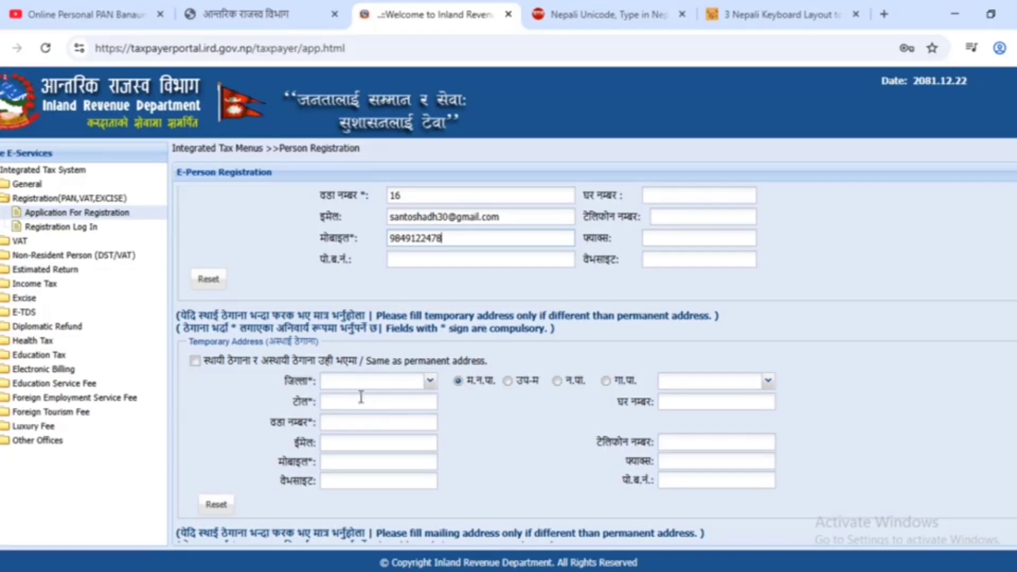
# Mark the temporary address as the same as the permanent address.
pyautogui.click(195, 361)
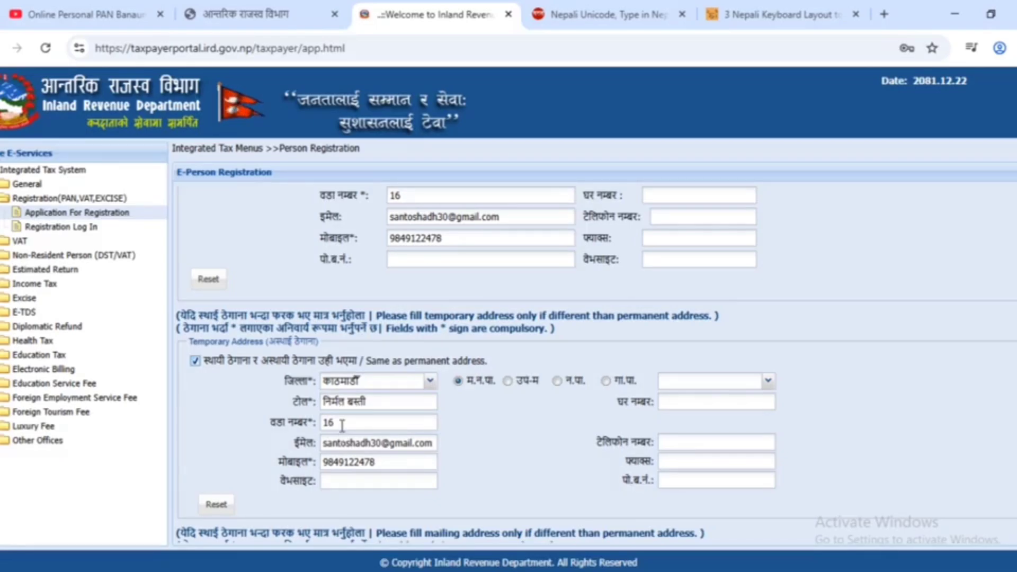
pyautogui.scroll(3, 342, 425)
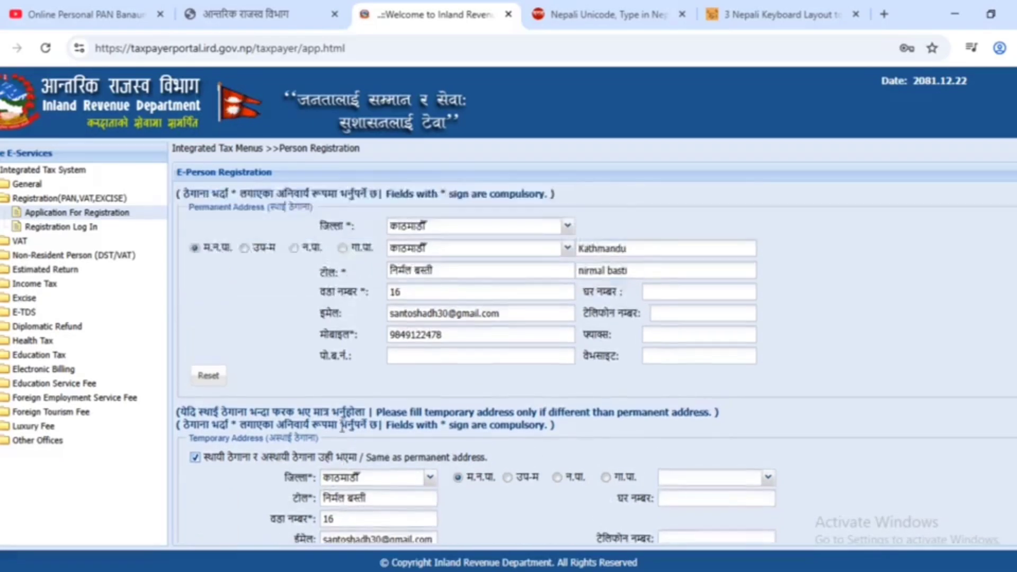
pyautogui.scroll(-6, 246, 395)
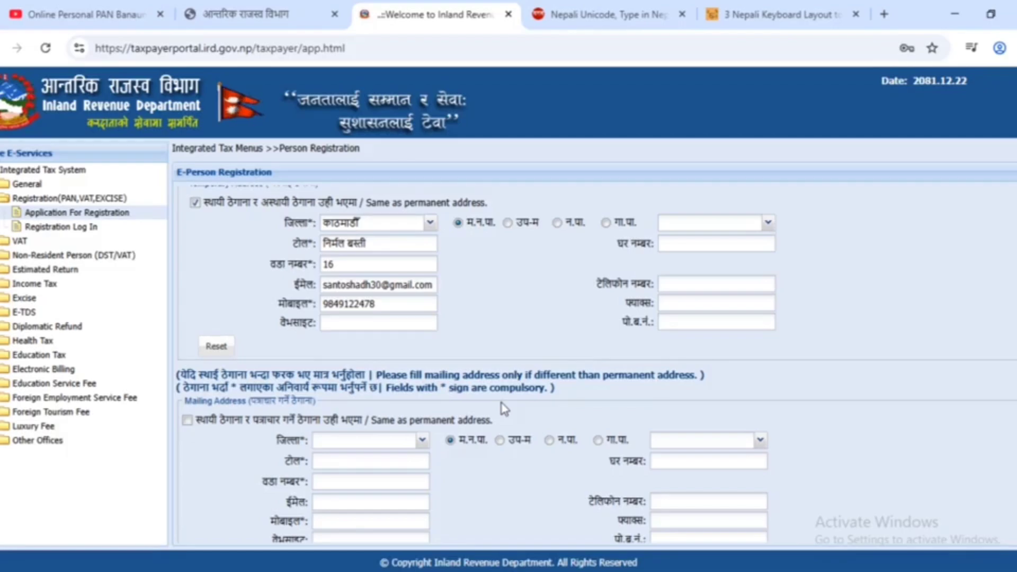
pyautogui.scroll(2, 504, 408)
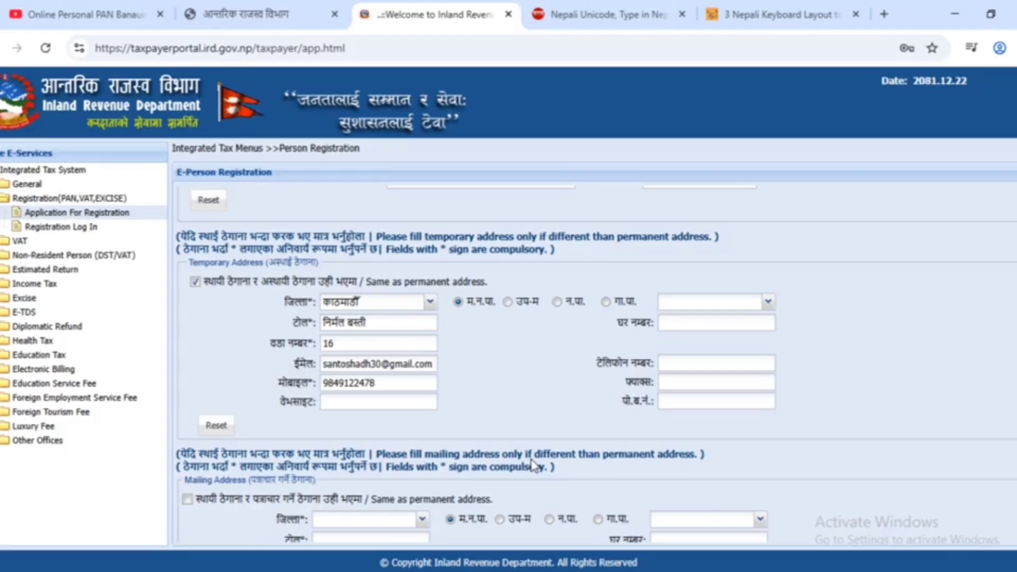
pyautogui.scroll(-3, 534, 466)
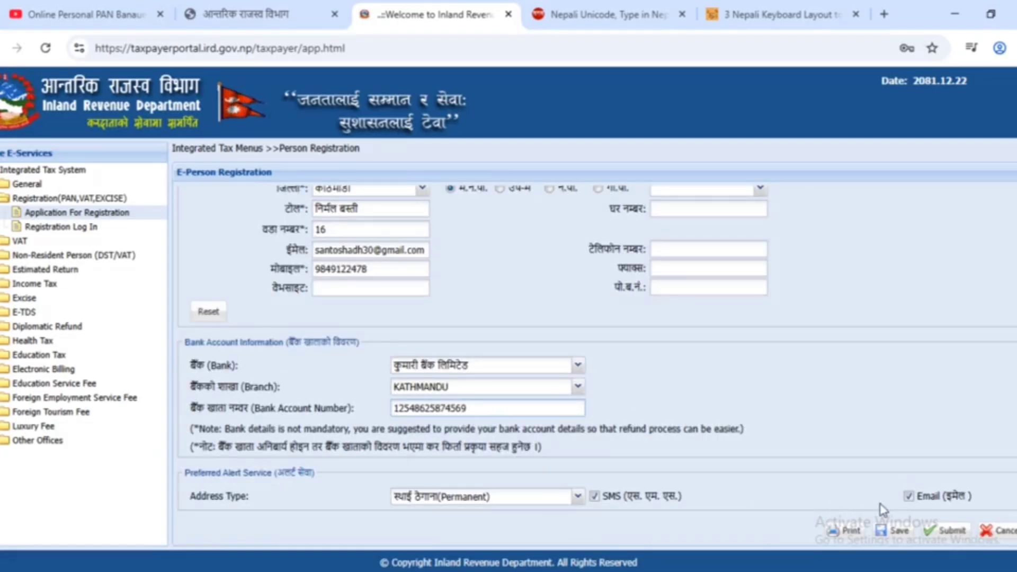
# Save the registration form and acknowledge the status message.
pyautogui.click(893, 532)
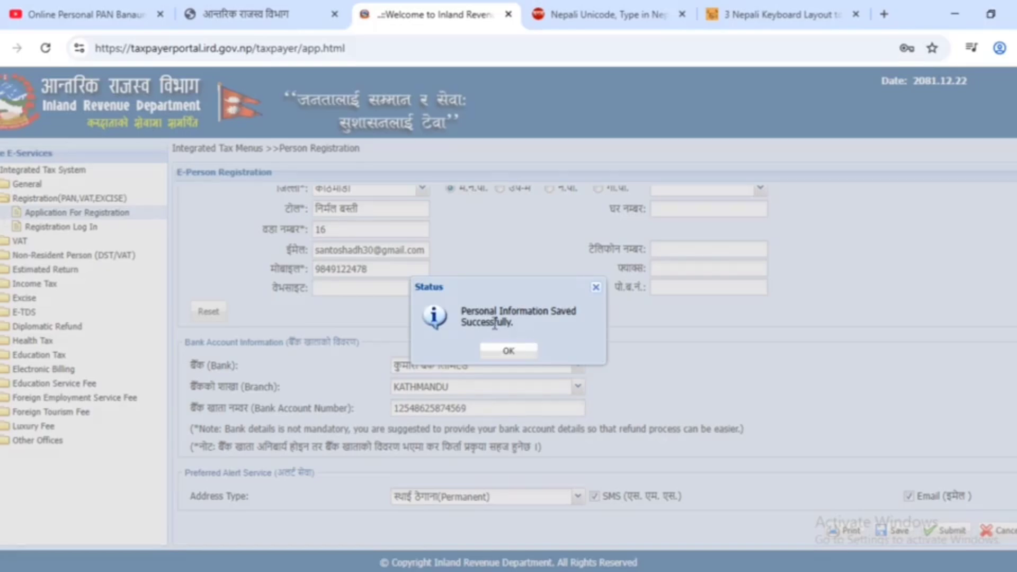
pyautogui.click(522, 359)
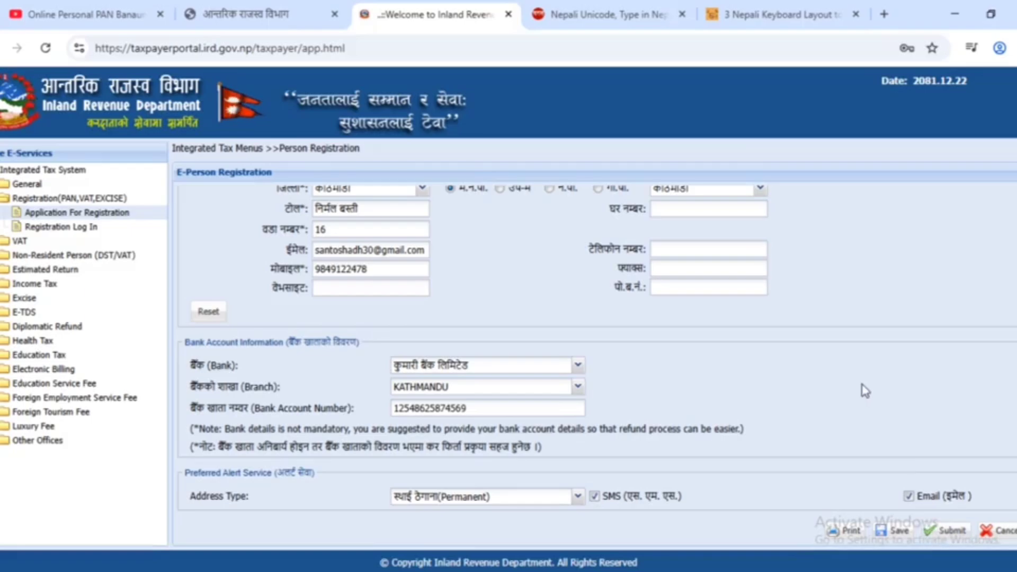
# Try to submit the registration form and dismiss the warning.
pyautogui.click(931, 532)
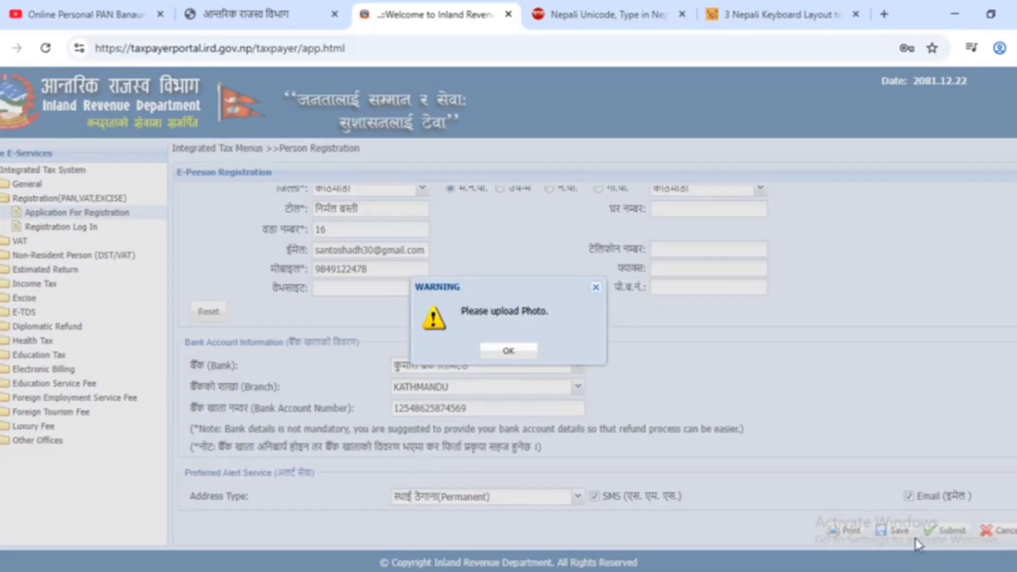
pyautogui.click(518, 350)
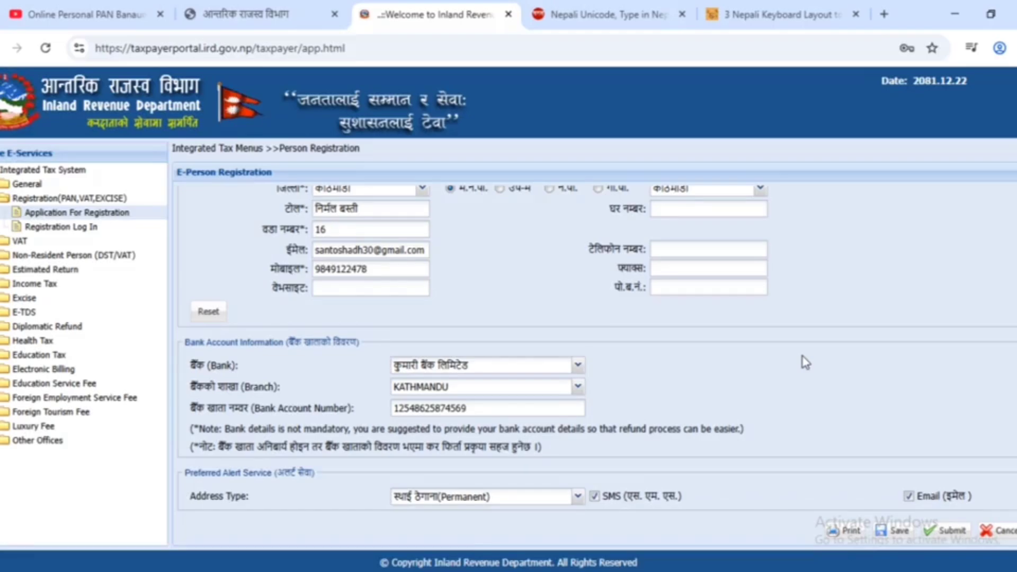
pyautogui.scroll(10, 805, 362)
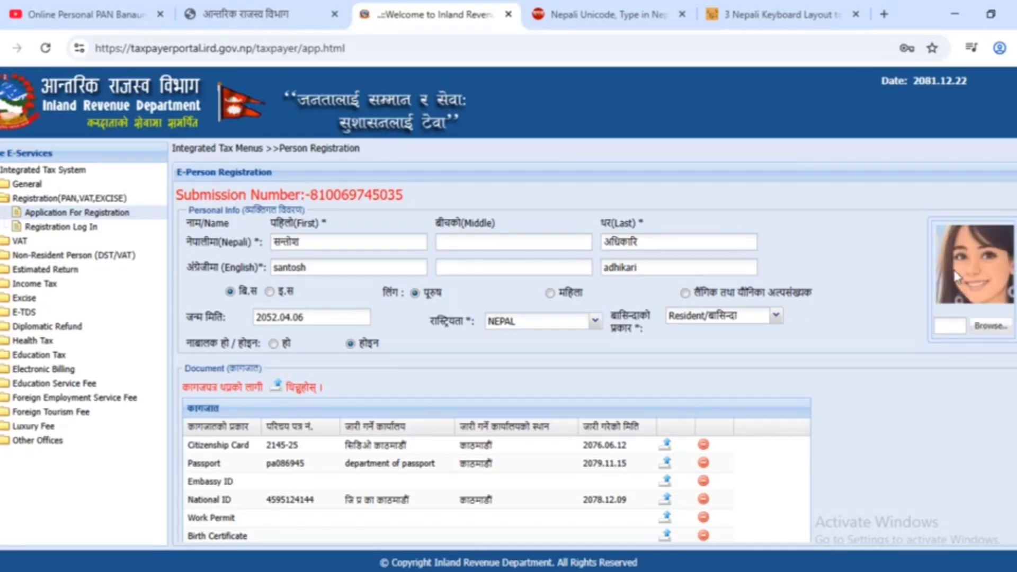
pyautogui.scroll(-1, 868, 336)
pyautogui.scroll(-8, 860, 335)
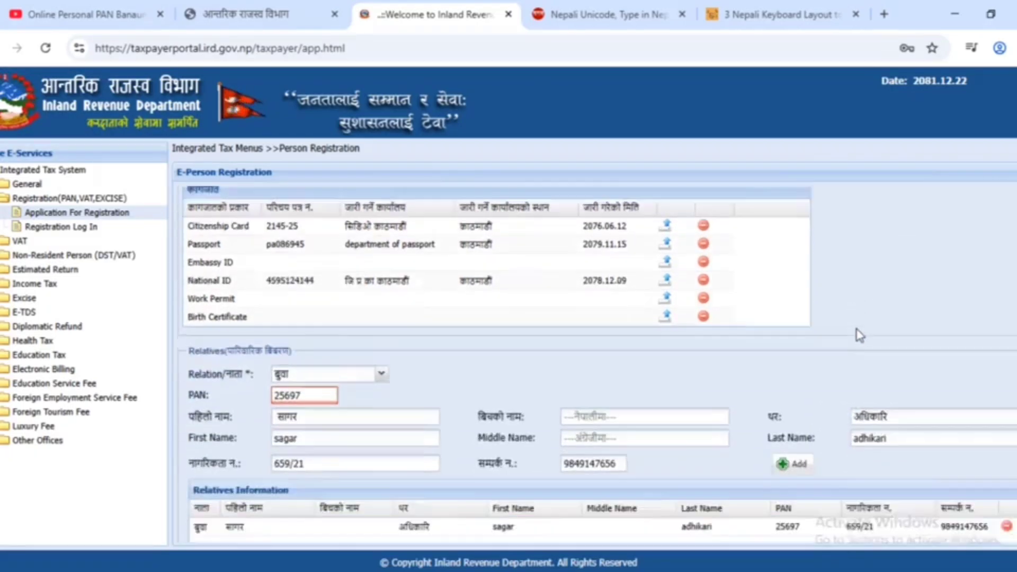
# Submit the registration form and confirm the submission.
pyautogui.scroll(-15, 859, 336)
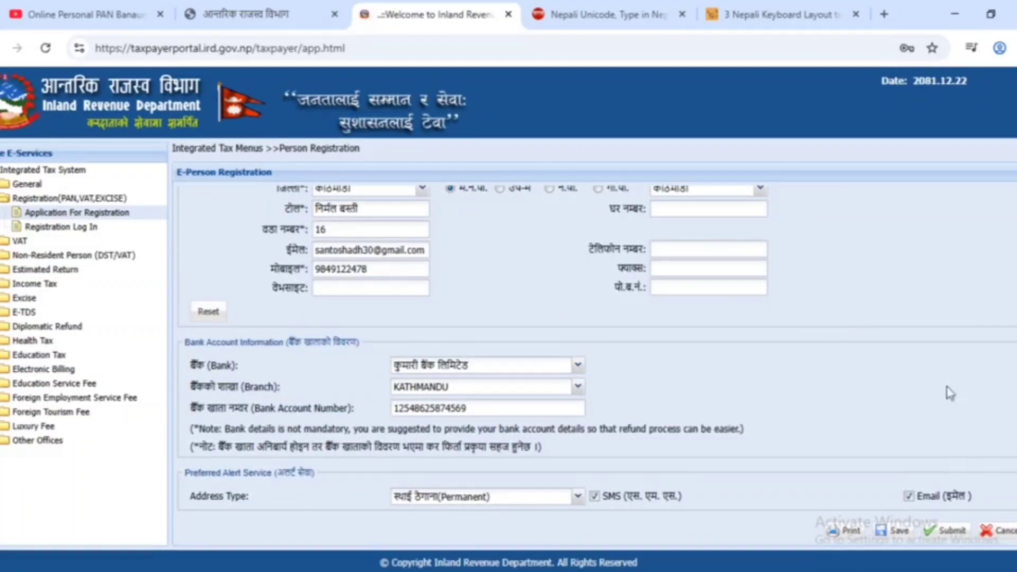
pyautogui.click(951, 531)
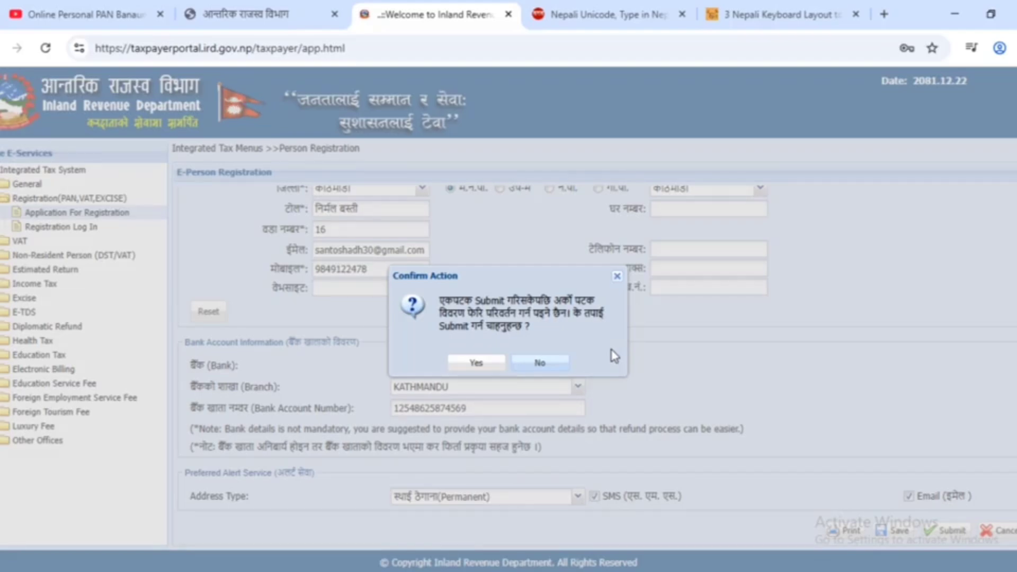
pyautogui.click(476, 363)
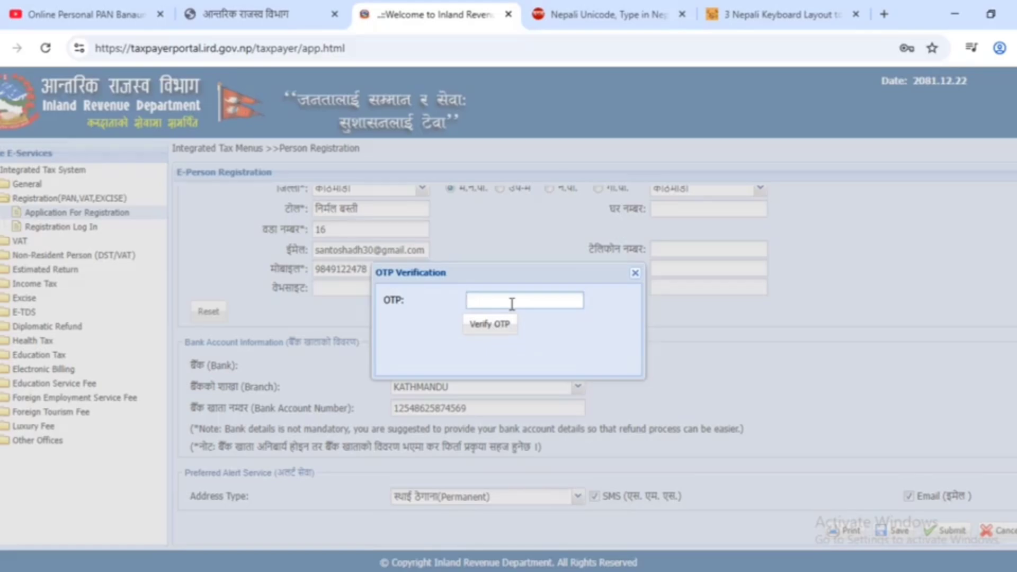
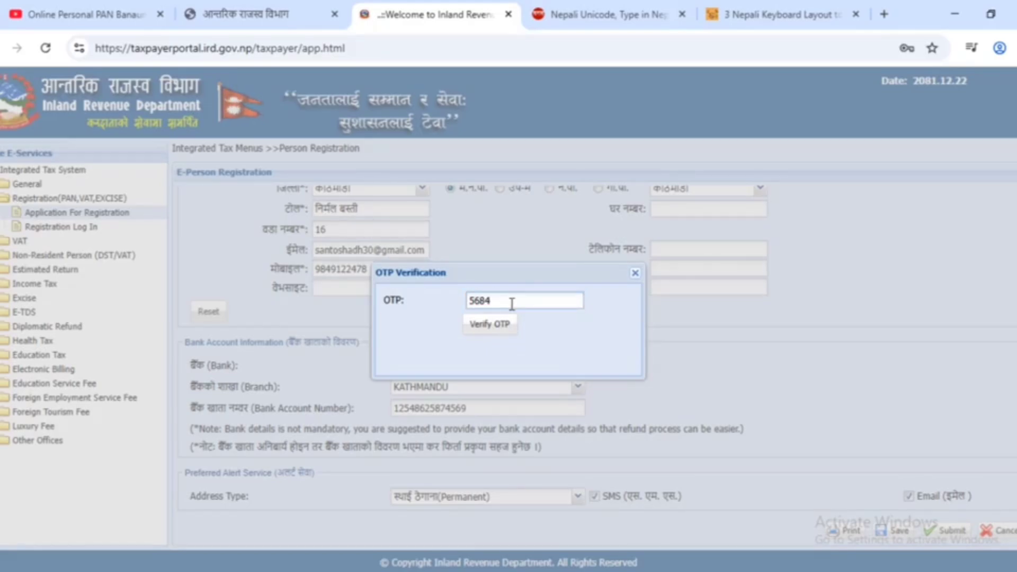
# Enter the OTP verification code, try to verify it, and dismiss the warning.
pyautogui.click(491, 328)
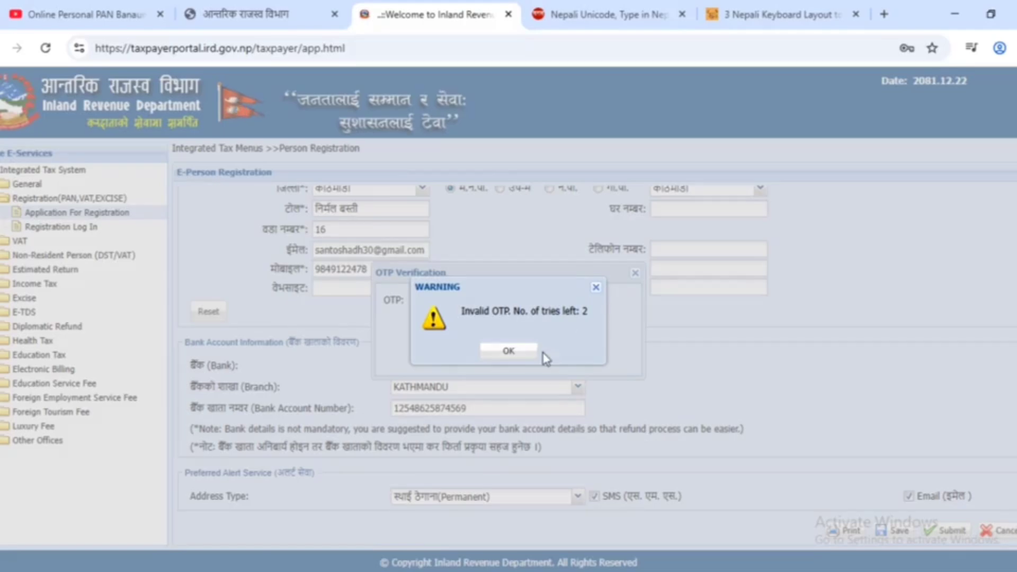
pyautogui.click(595, 287)
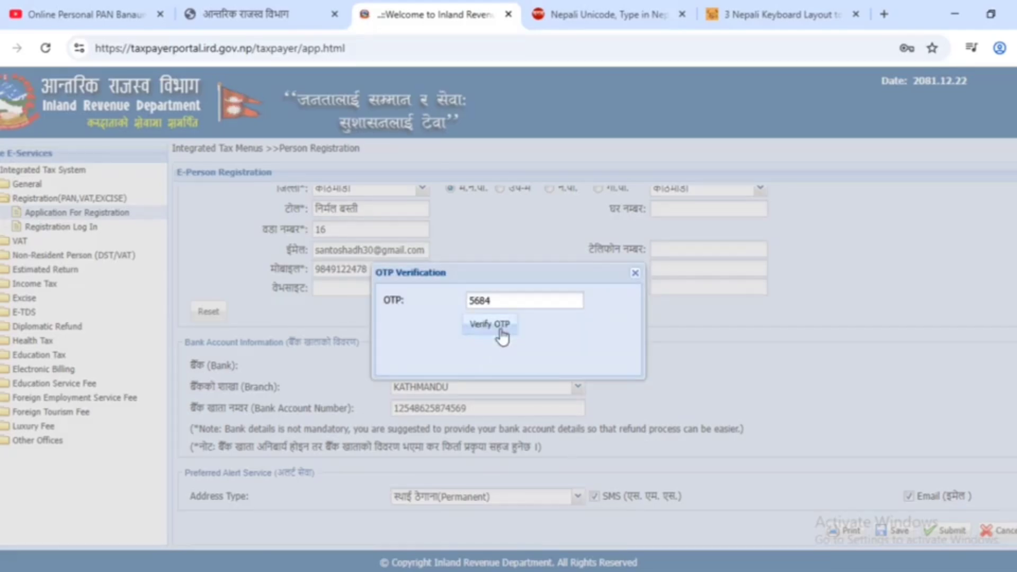